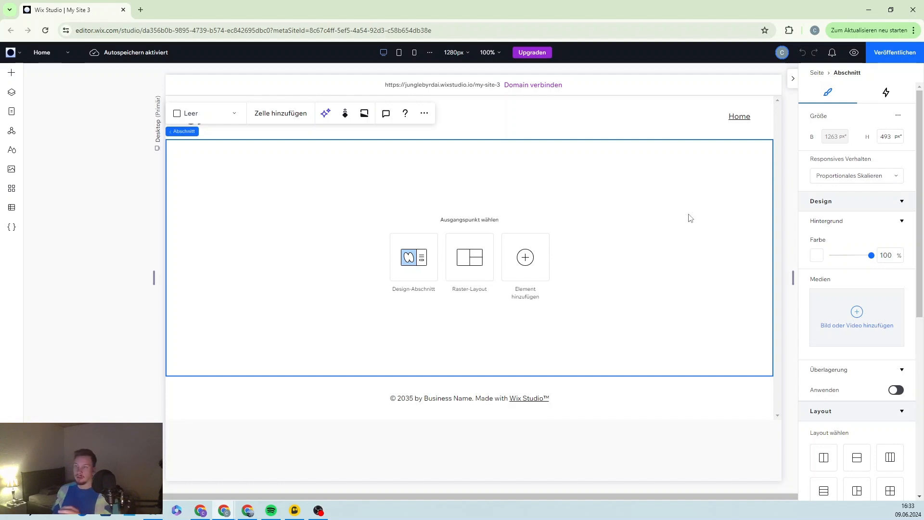
# - Enable advanced sizing for the empty page section and set its height to 100 vh
pyautogui.click(898, 116)
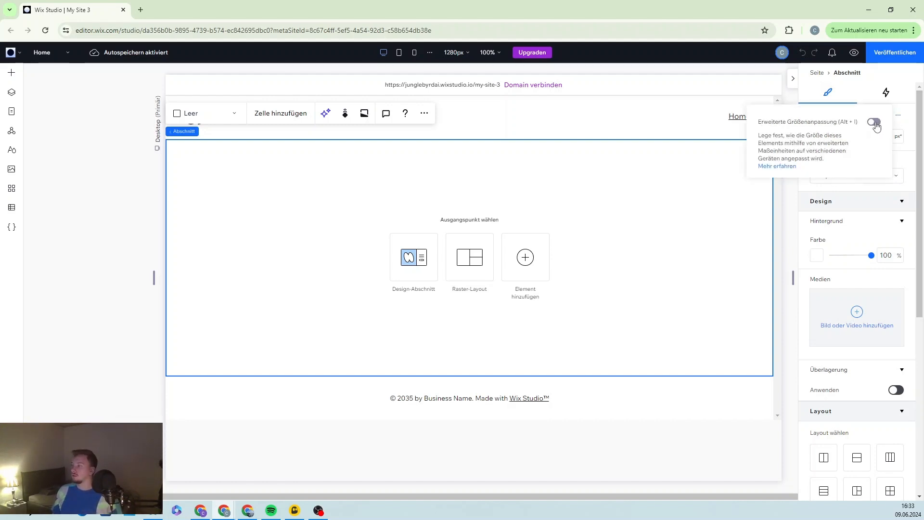
pyautogui.click(875, 123)
pyautogui.click(912, 122)
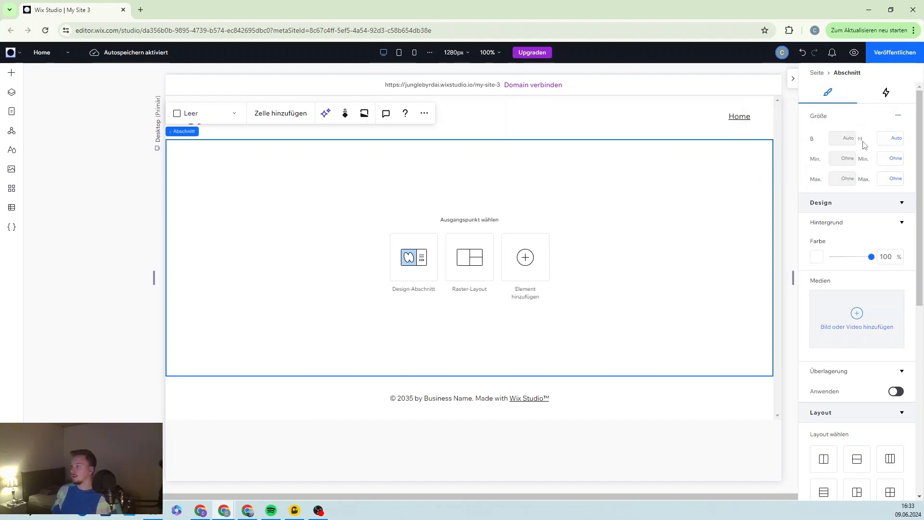
pyautogui.click(896, 140)
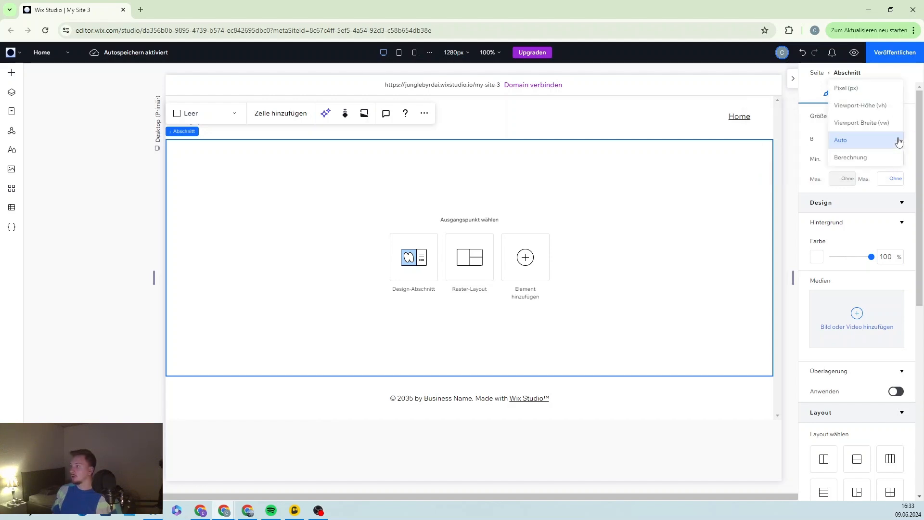
pyautogui.click(856, 106)
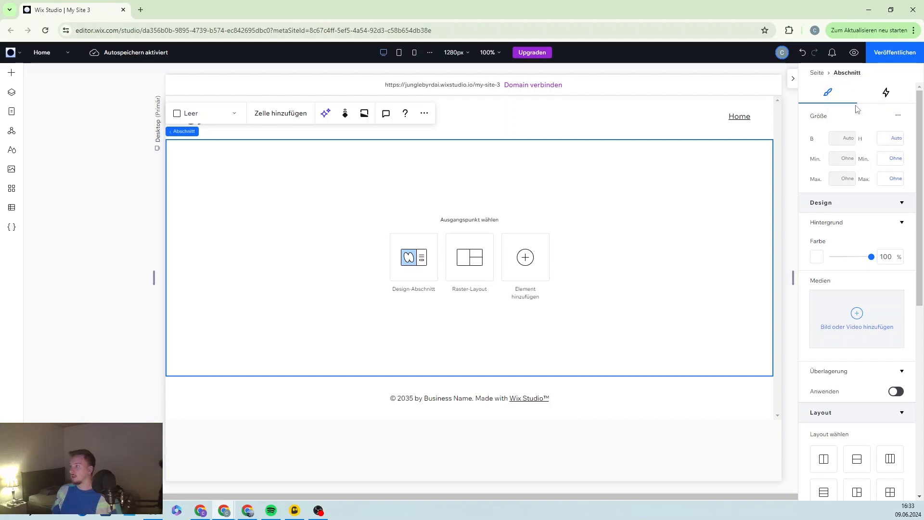
pyautogui.click(889, 140)
pyautogui.write('100')
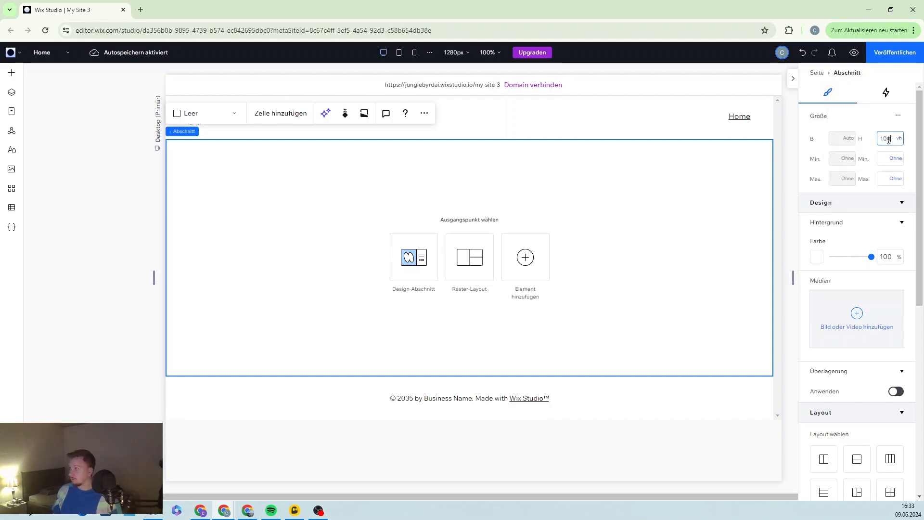
pyautogui.click(740, 194)
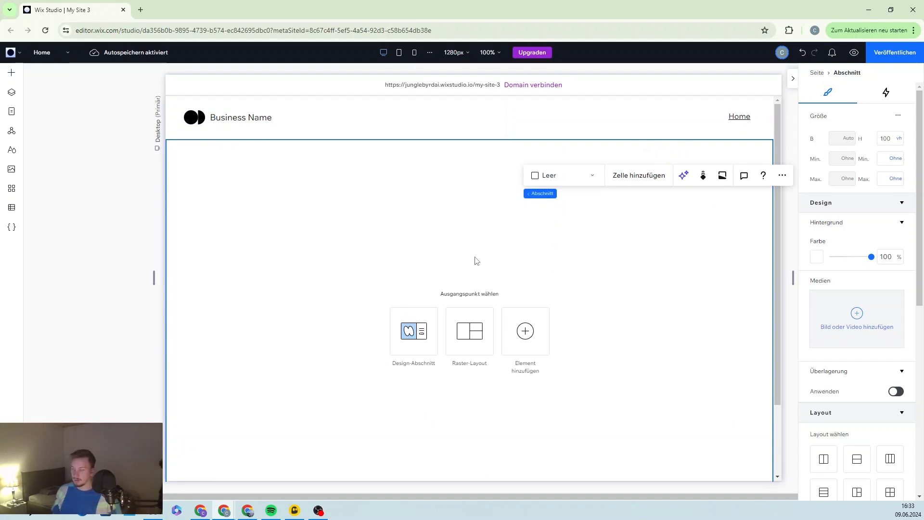
# - Change the header's position type to Gepinnt so it overlays the section beneath
pyautogui.click(344, 124)
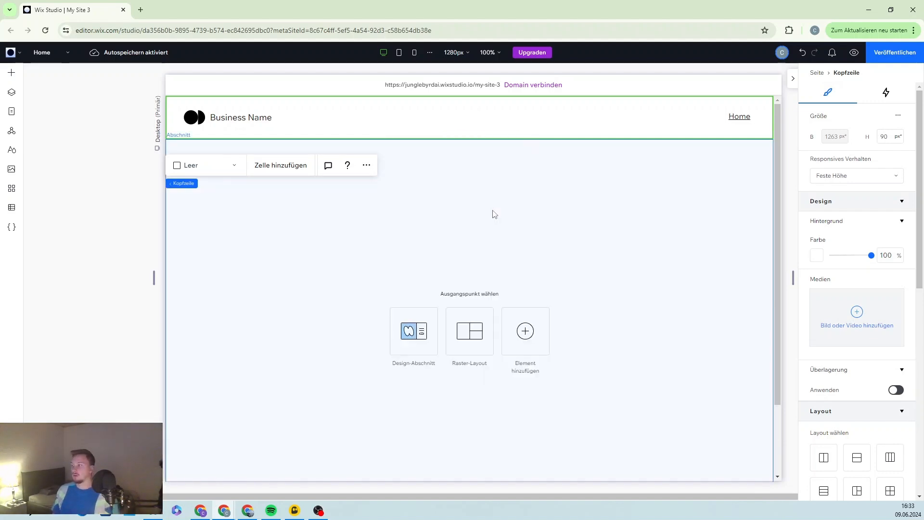
pyautogui.scroll(-8, 857, 255)
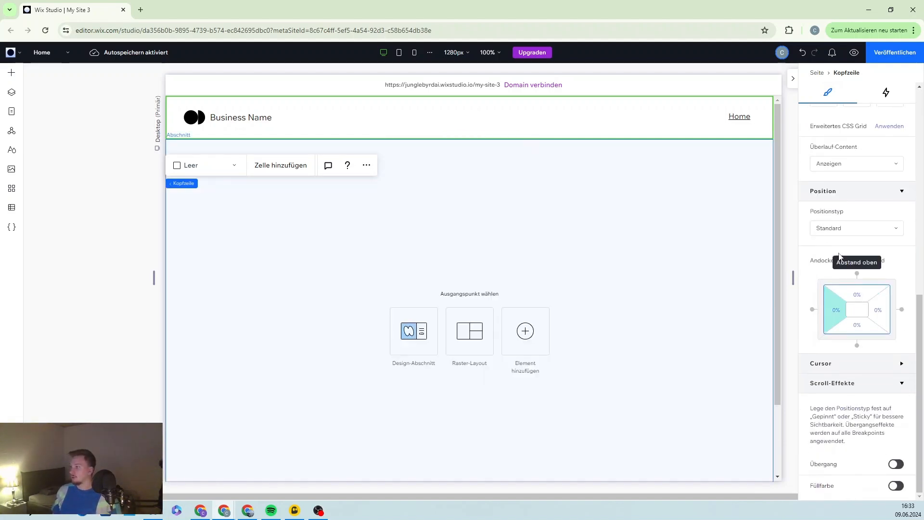
pyautogui.click(841, 228)
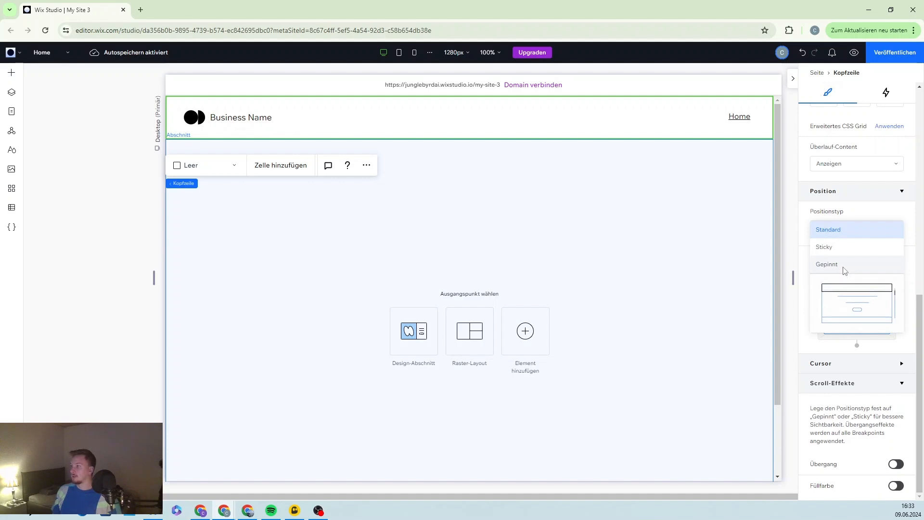
pyautogui.click(827, 265)
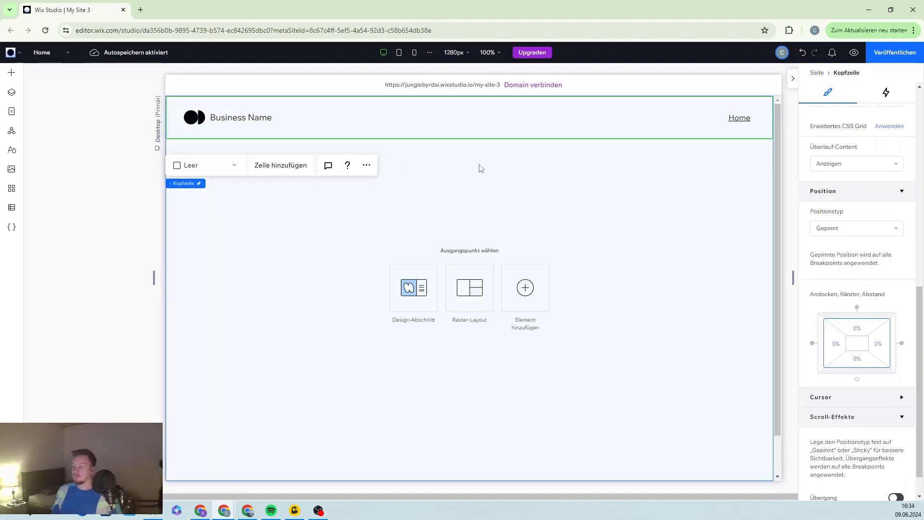
# - Set the empty section's background colour to dark grey #6E6E6E
pyautogui.click(476, 185)
pyautogui.click(418, 203)
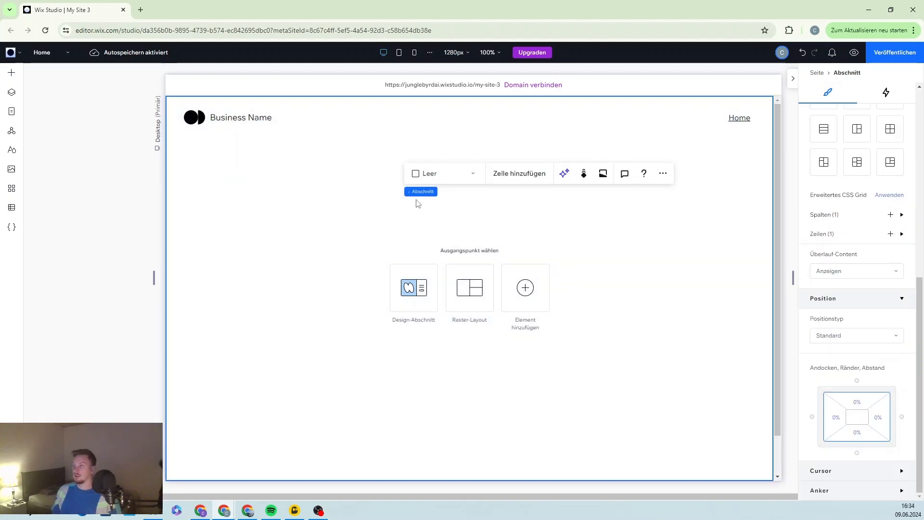
pyautogui.scroll(7, 820, 264)
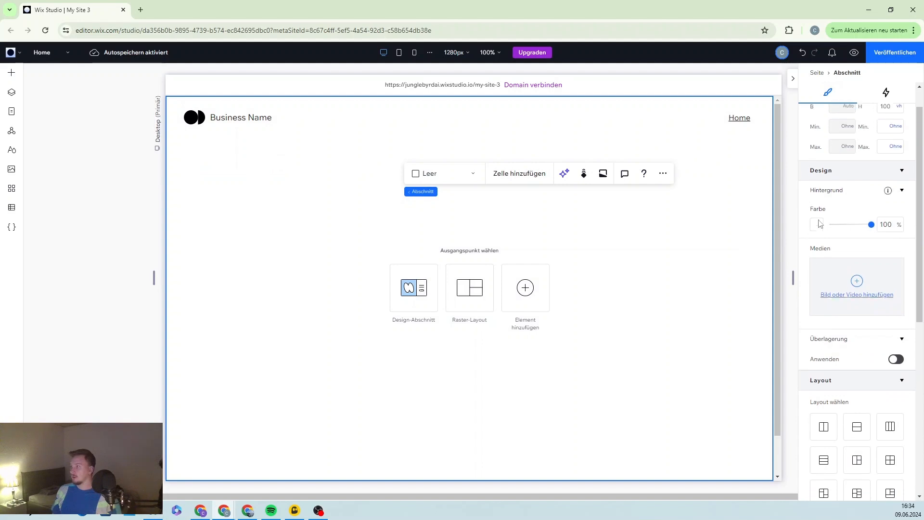
pyautogui.click(817, 230)
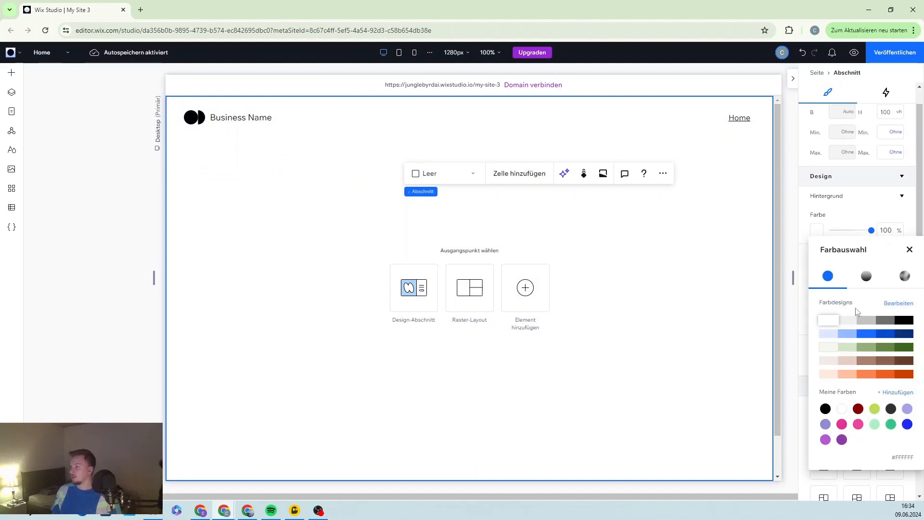
pyautogui.click(885, 321)
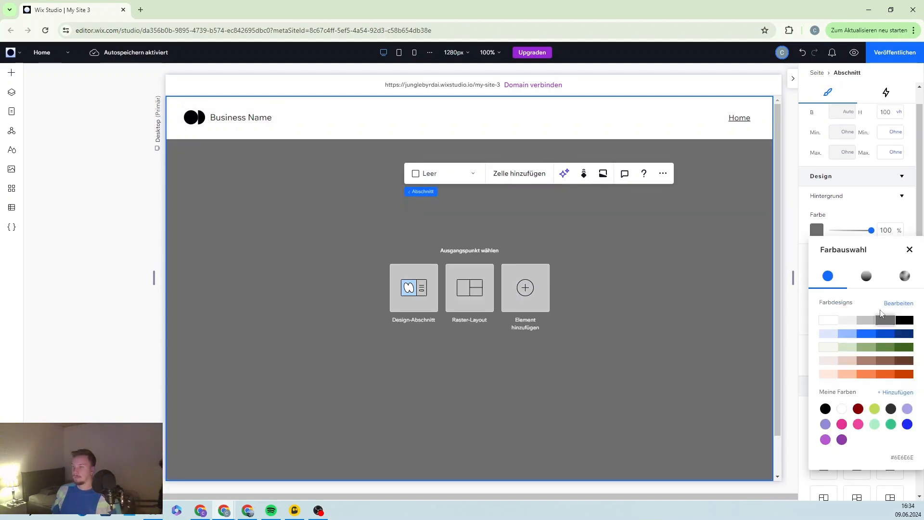
pyautogui.click(620, 126)
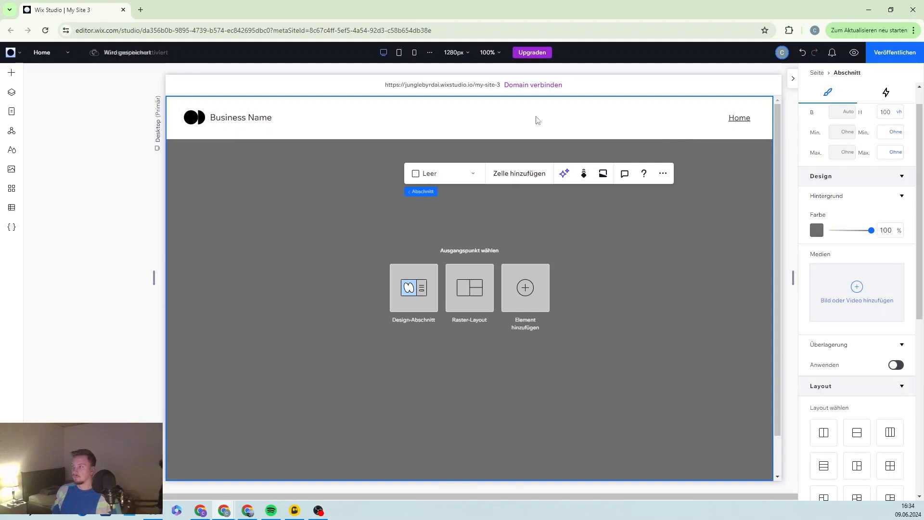
# - Make the header's background fully transparent by setting its colour opacity to 0%
pyautogui.click(532, 119)
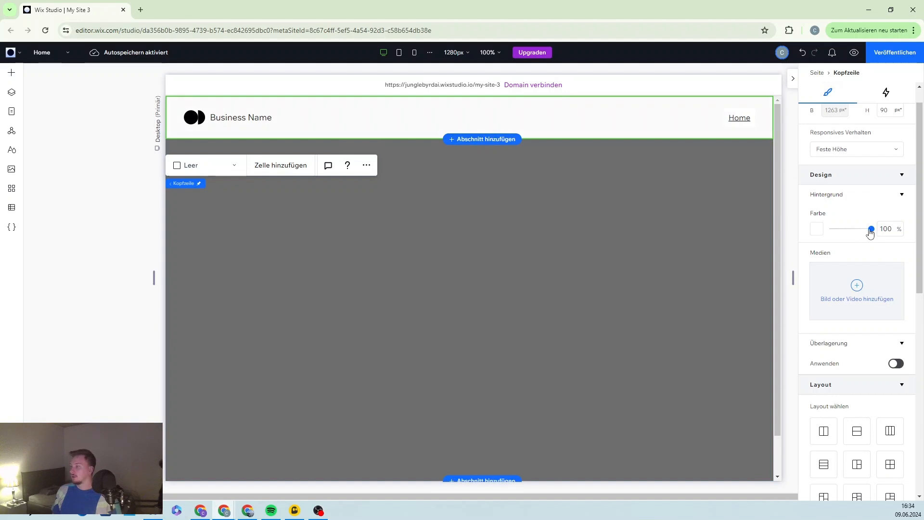
pyautogui.moveTo(870, 233); pyautogui.dragTo(804, 232)
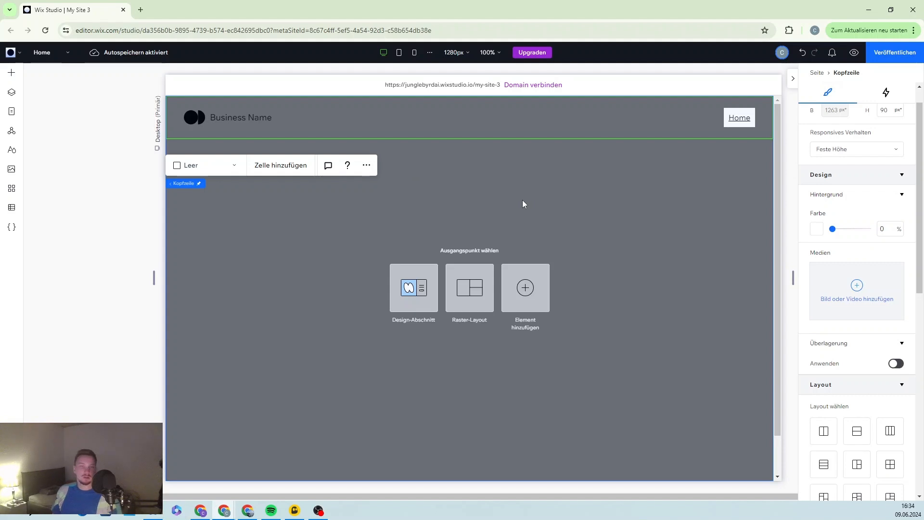
# - Set the section's background colour to white #FFFFFF
pyautogui.click(591, 219)
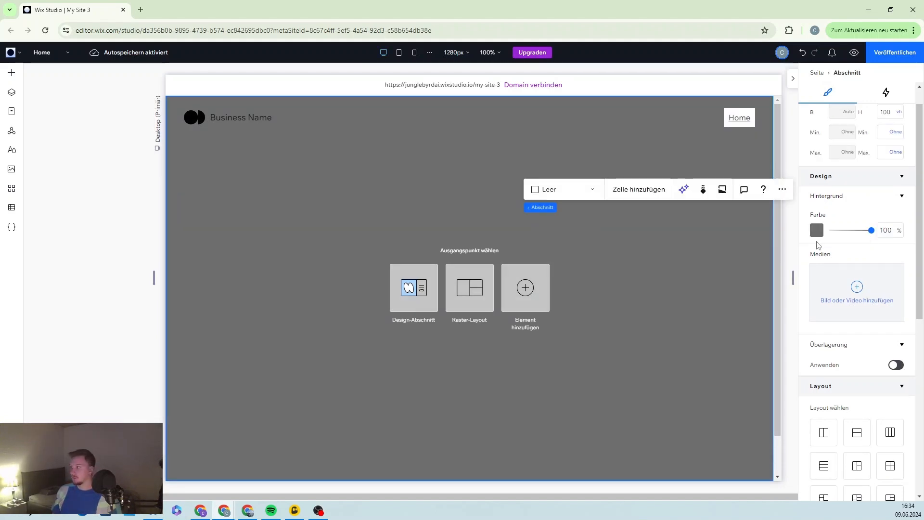
pyautogui.click(817, 230)
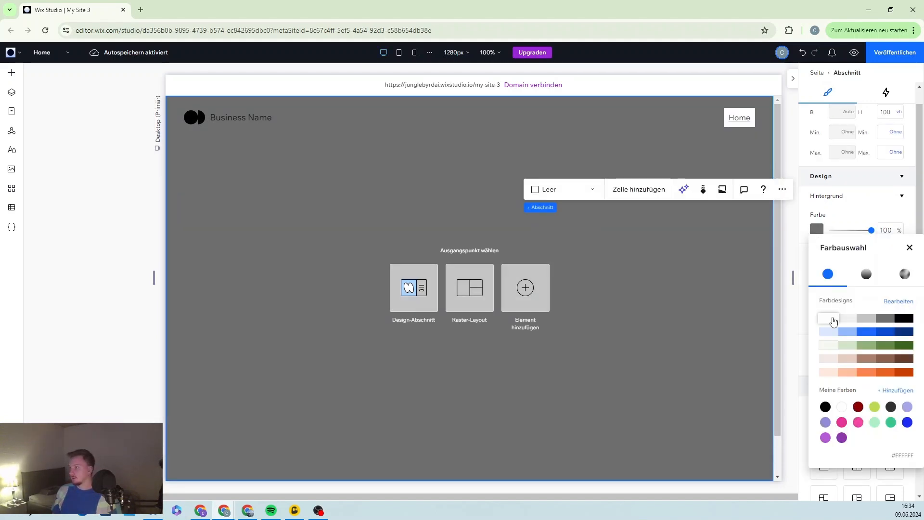
pyautogui.click(834, 321)
pyautogui.click(576, 237)
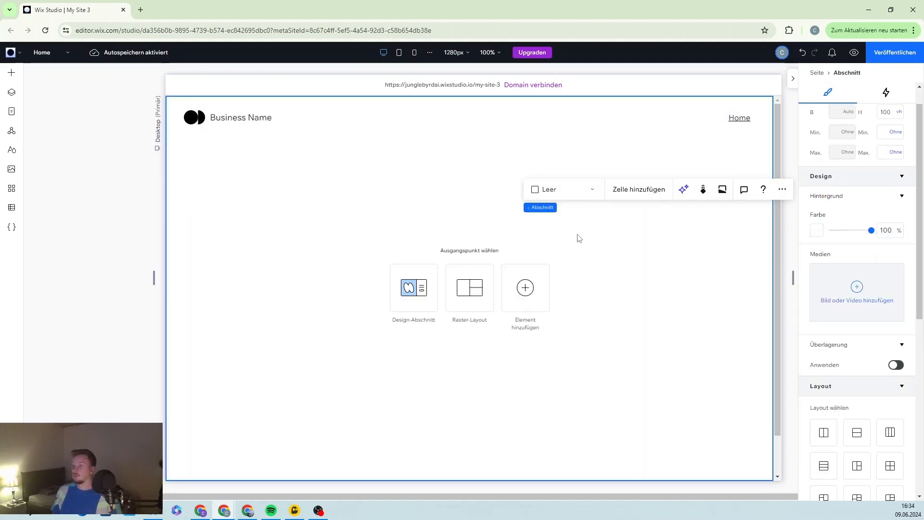
# - Upload the tiki bar project images, including tikuna logo.webp and tiki_drink.webp, to the site's media files
pyautogui.click(520, 288)
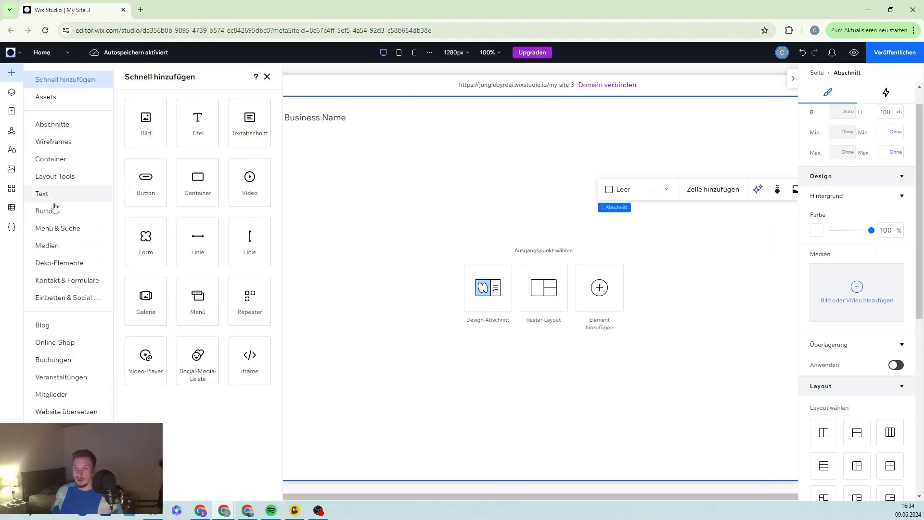
pyautogui.click(66, 245)
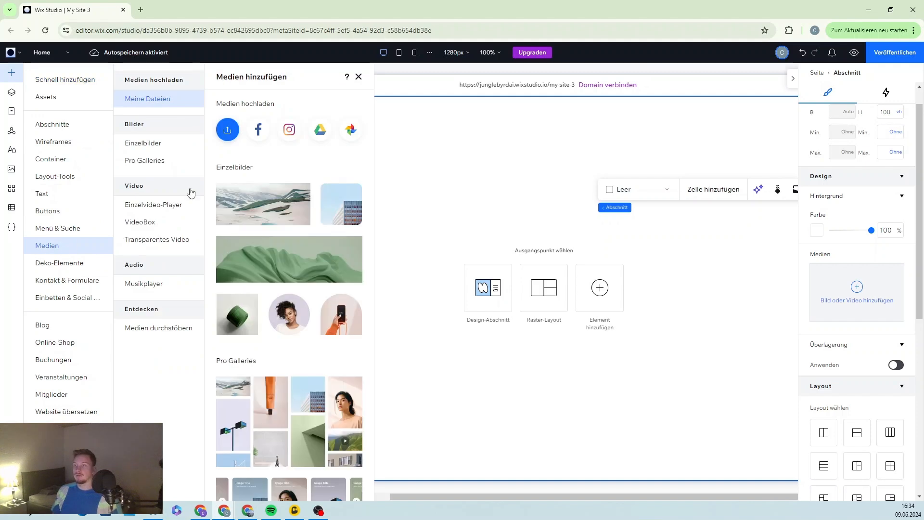
pyautogui.click(225, 133)
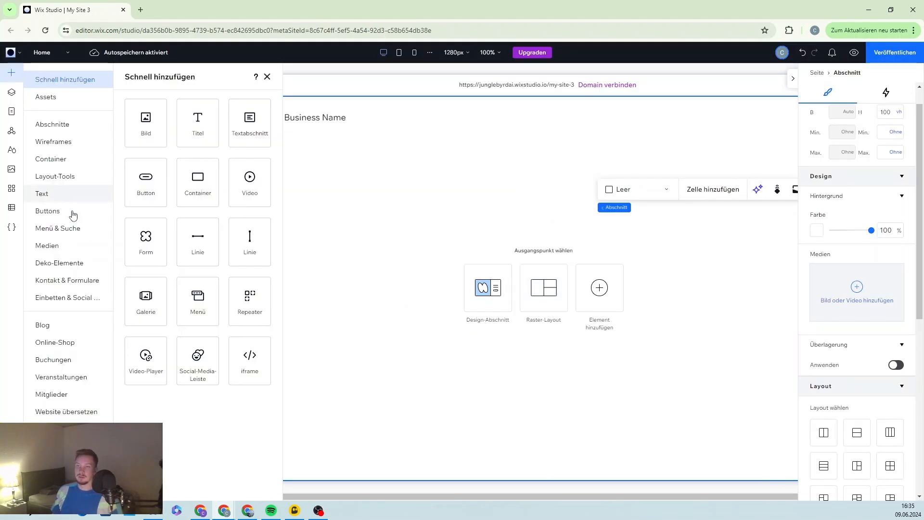
# - Insert the uploaded image of the neon-lit tiki bar counter and stretch it to fill the whole section
pyautogui.click(66, 246)
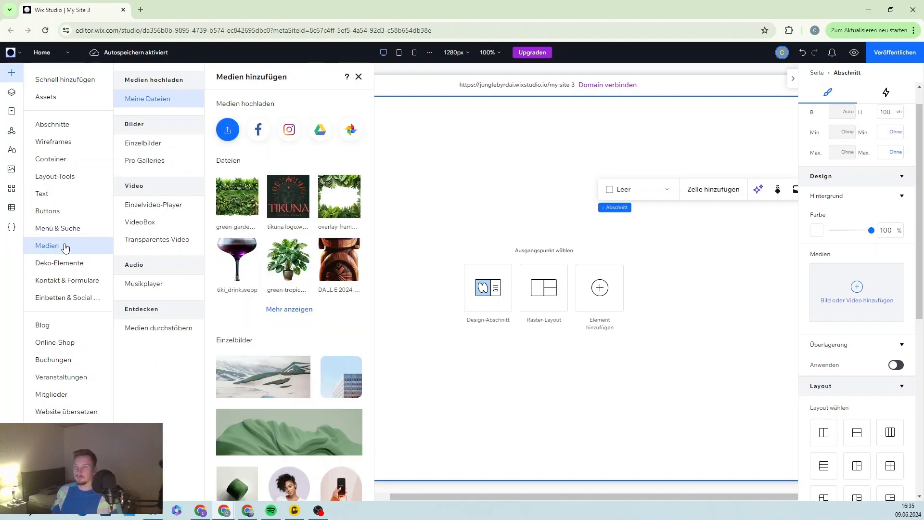
pyautogui.click(291, 310)
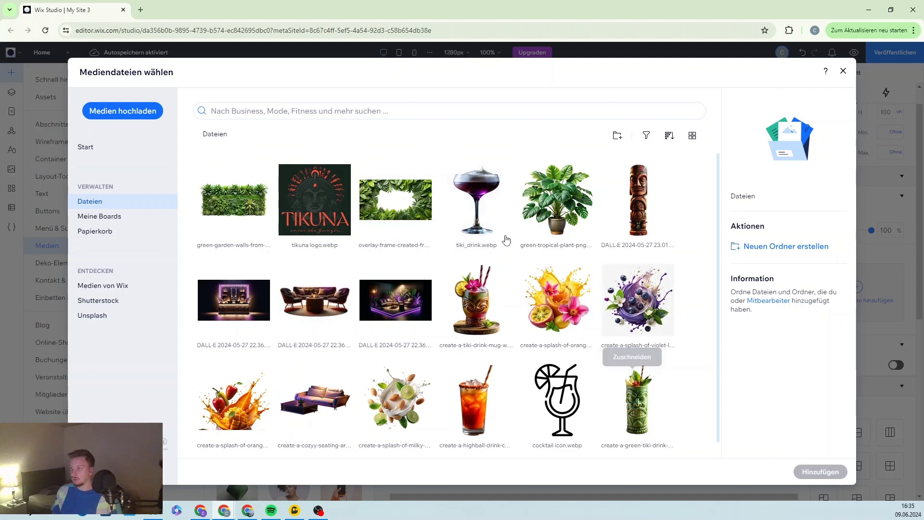
pyautogui.click(243, 312)
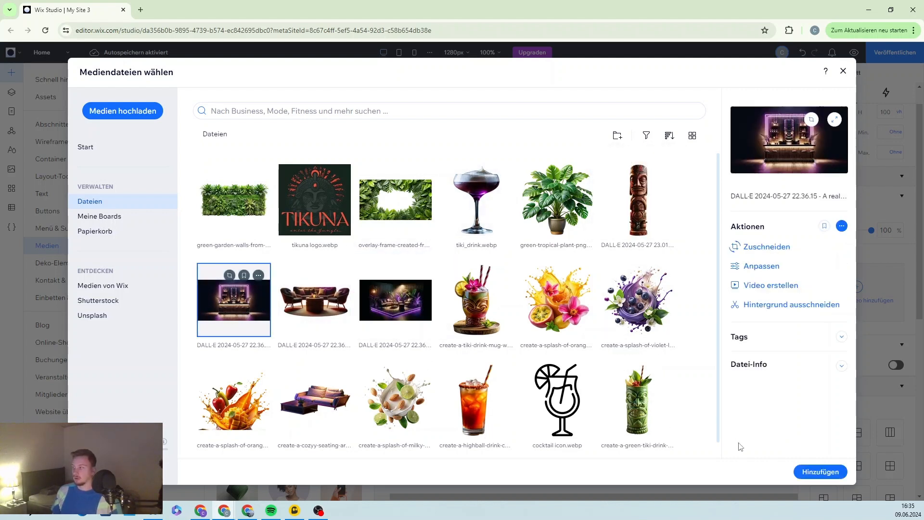
pyautogui.click(813, 471)
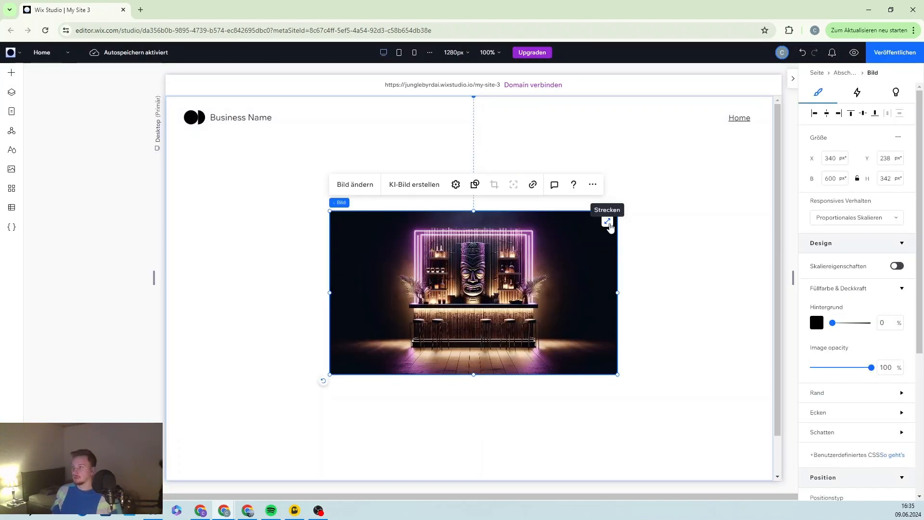
pyautogui.click(608, 223)
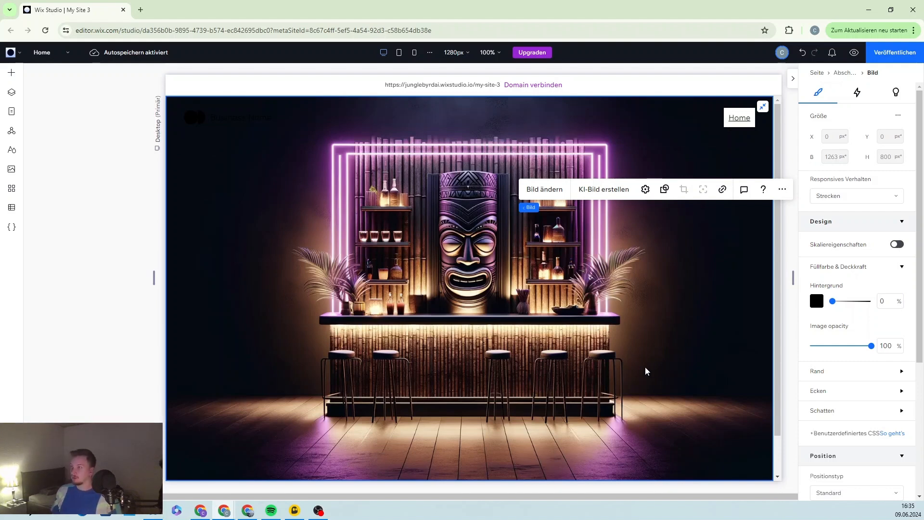
# - Insert the uploaded image of the lounge seating with sofa, two armchairs and round table
pyautogui.click(464, 279)
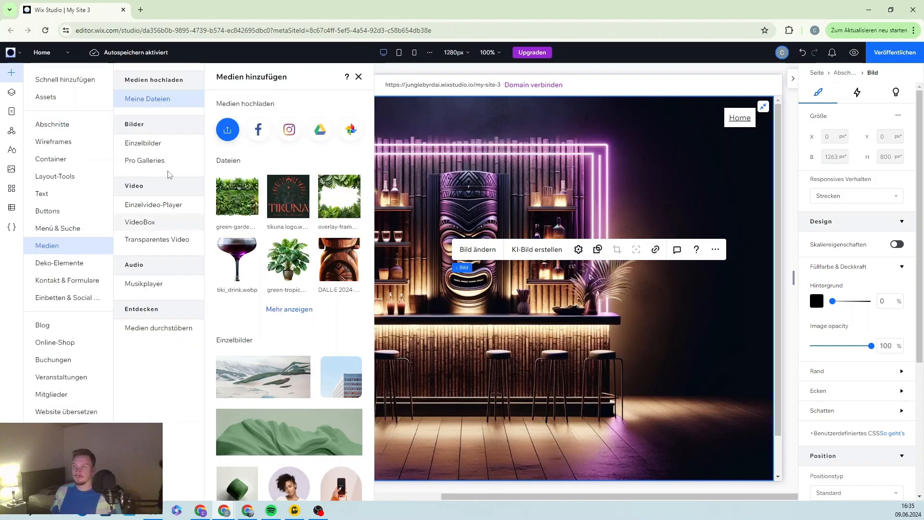
pyautogui.click(289, 310)
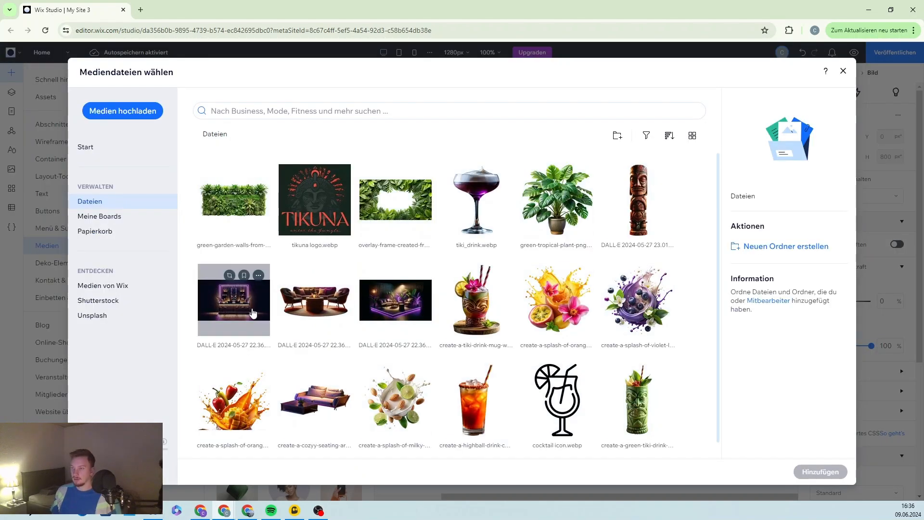
pyautogui.click(314, 299)
pyautogui.click(820, 472)
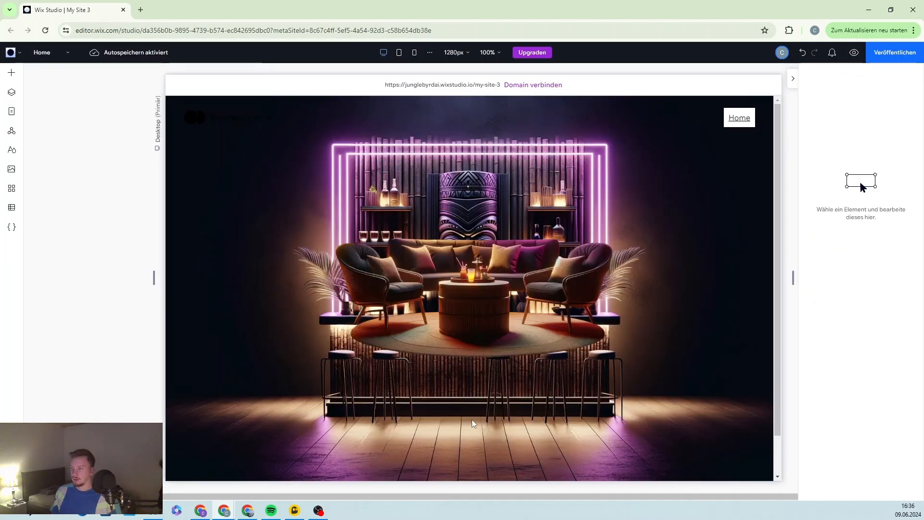
# - Move the lounge seating image to the section's lower-left corner, slightly past the edge, at about X -50 px, Y 529 px
pyautogui.click(535, 324)
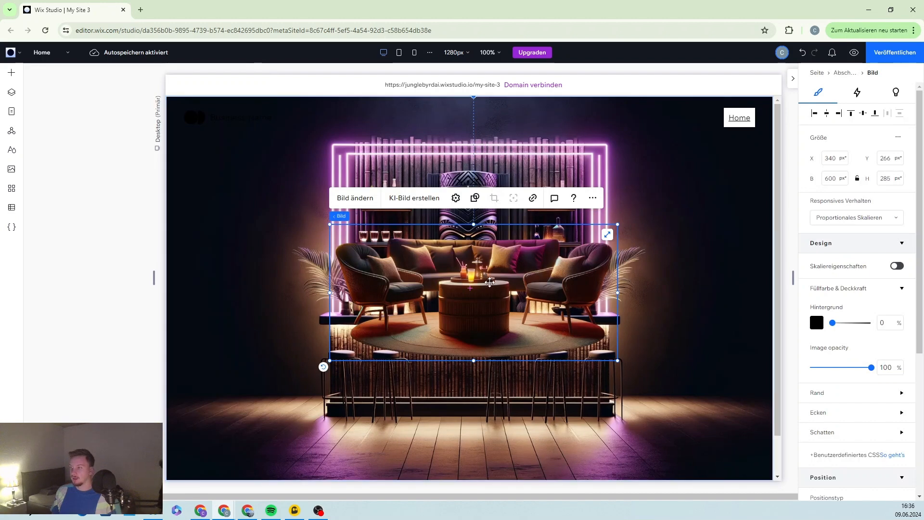
pyautogui.moveTo(488, 280); pyautogui.dragTo(318, 397)
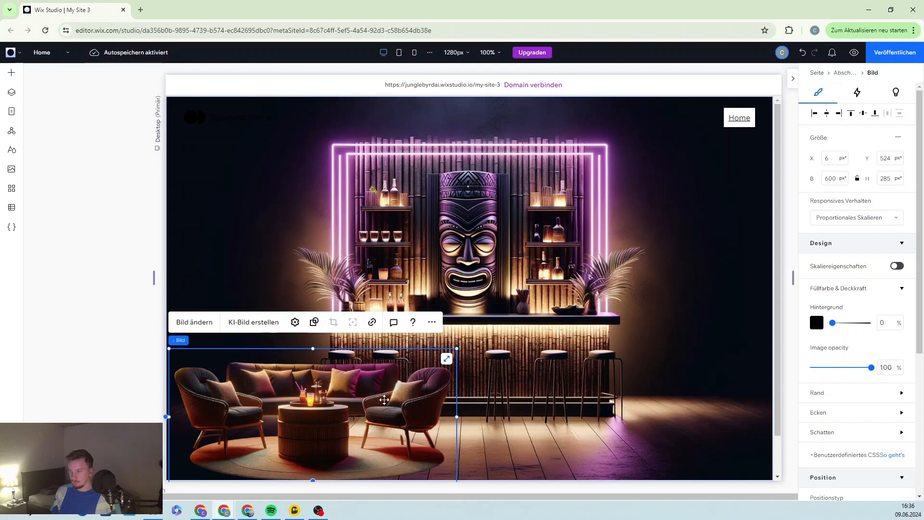
pyautogui.moveTo(384, 400); pyautogui.dragTo(358, 402)
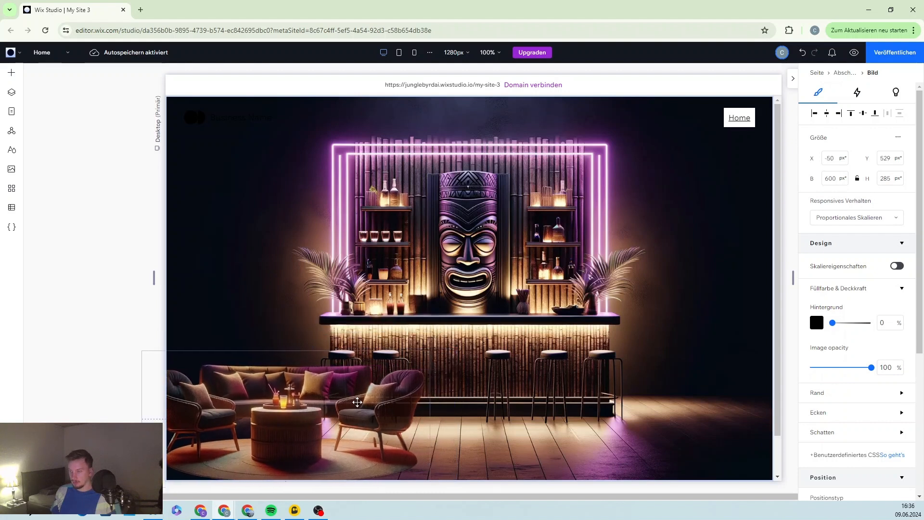
pyautogui.click(526, 411)
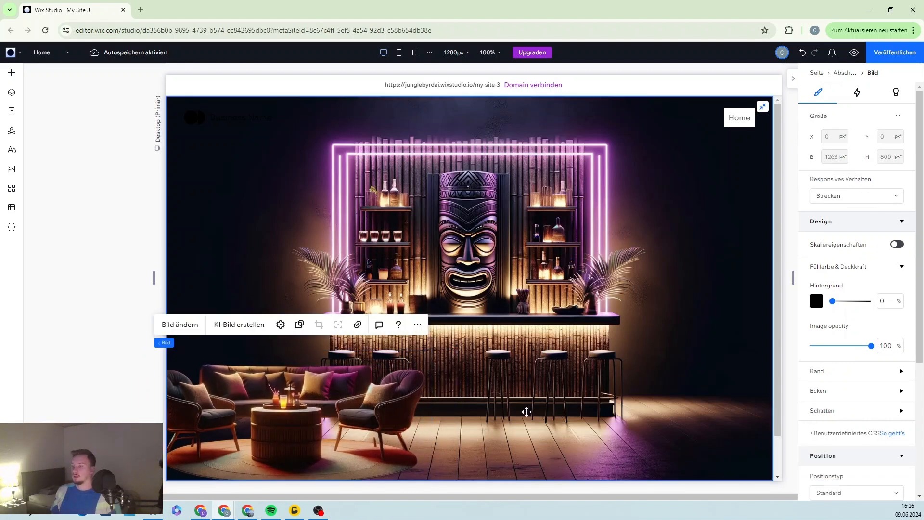
# - Insert the uploaded image of the cozy sofa with the low coffee table and place it in the section's lower-right corner
pyautogui.click(11, 73)
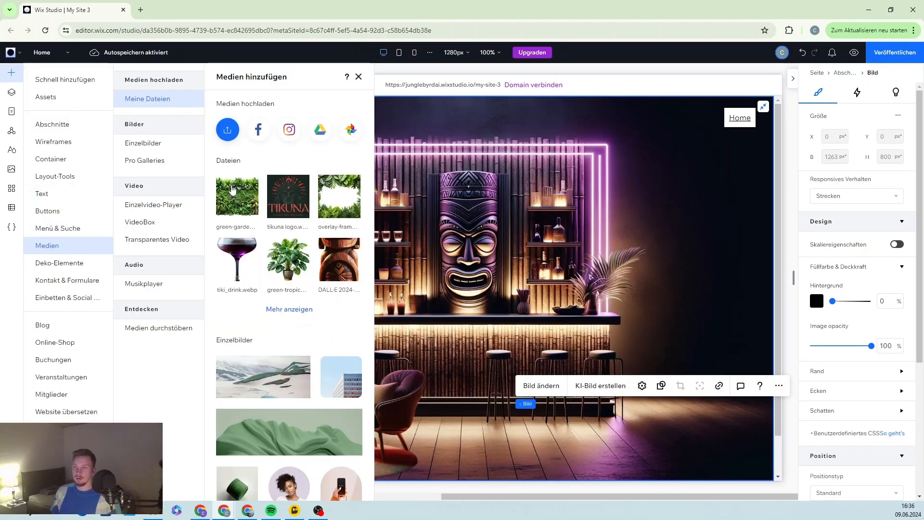
pyautogui.click(289, 309)
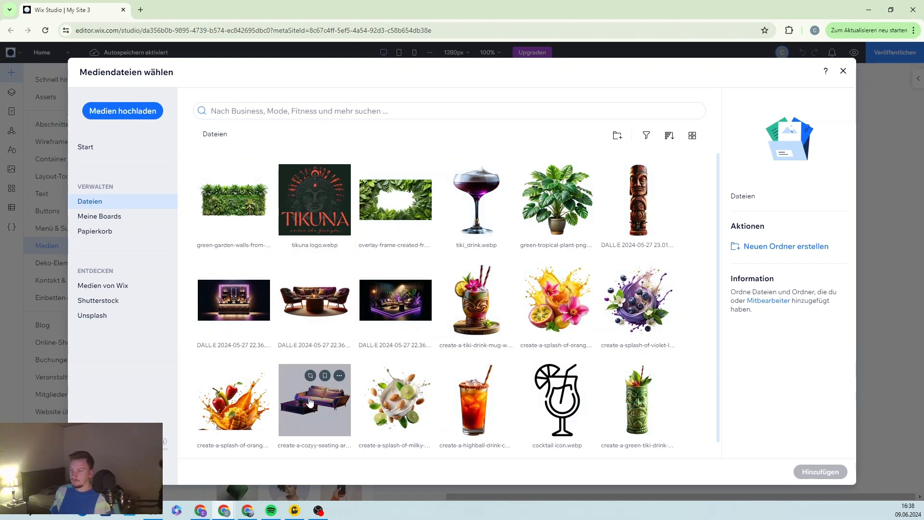
pyautogui.click(310, 403)
pyautogui.click(821, 471)
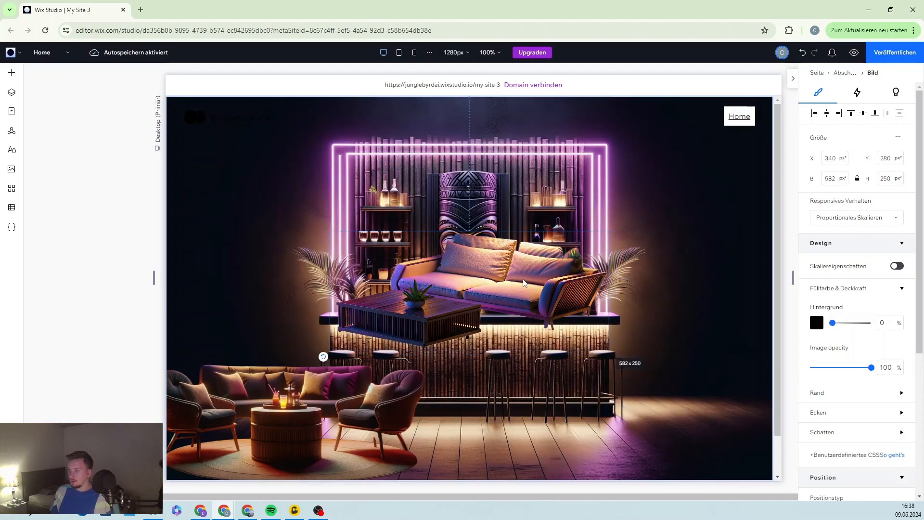
pyautogui.moveTo(538, 286); pyautogui.dragTo(703, 436)
pyautogui.moveTo(501, 383)
pyautogui.mouseDown()
pyautogui.moveTo(485, 370)
pyautogui.moveTo(513, 369)
pyautogui.mouseUp()
pyautogui.click(231, 249)
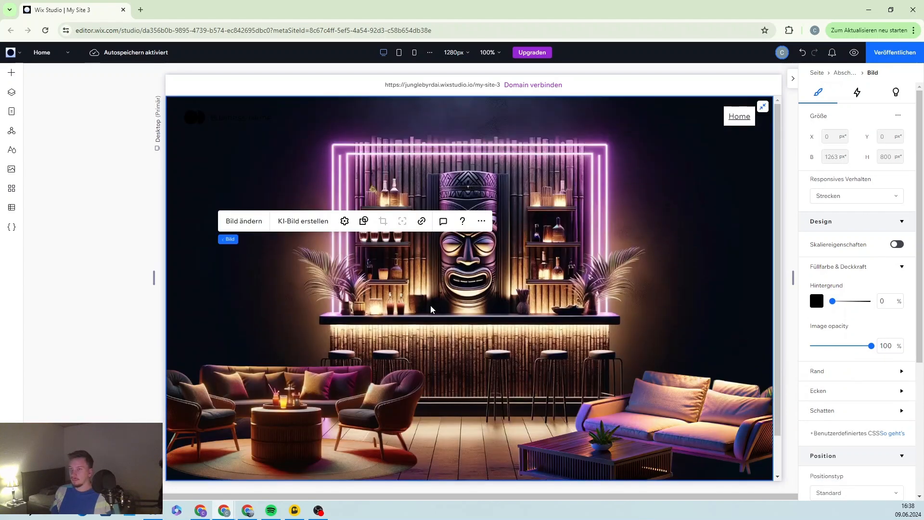
# - Insert the potted tropical plant image, shrink it to about 297 × 297 px and place it over the sofa's right side
pyautogui.click(11, 72)
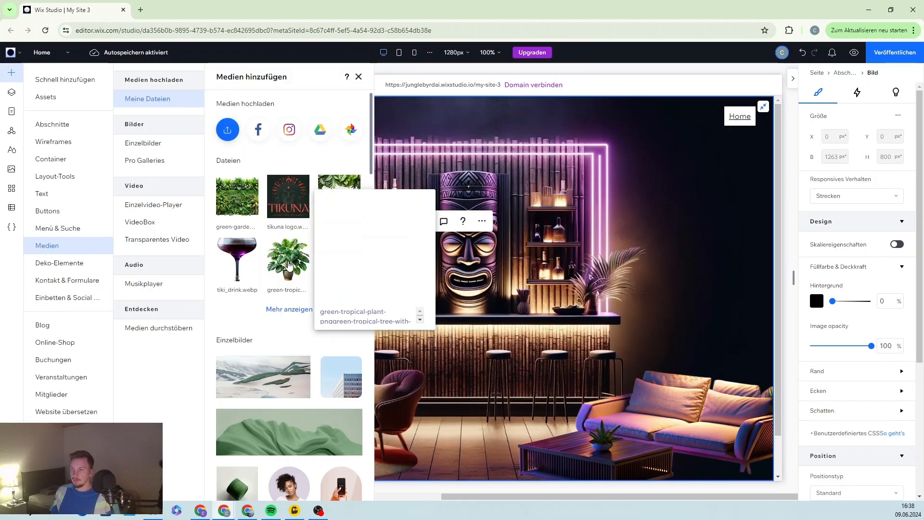
pyautogui.click(289, 258)
pyautogui.moveTo(631, 337); pyautogui.dragTo(569, 288)
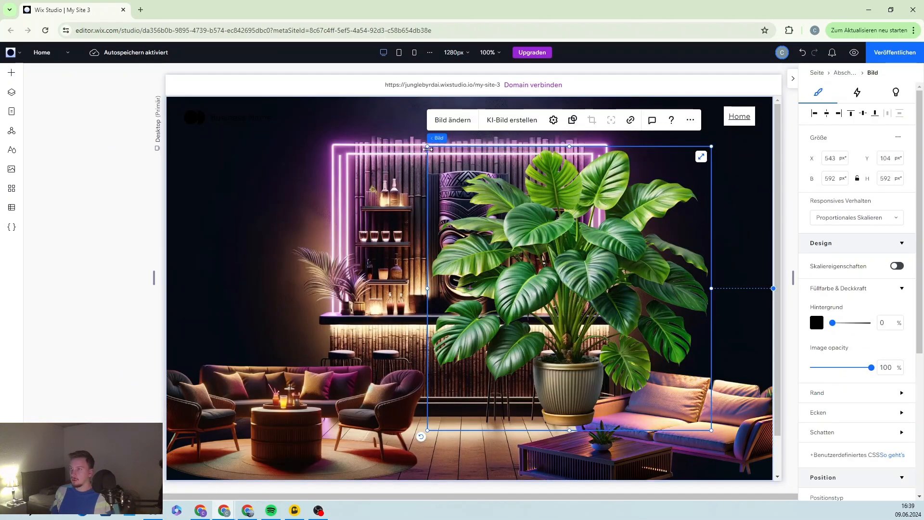
pyautogui.moveTo(427, 147); pyautogui.dragTo(569, 287)
pyautogui.moveTo(640, 358); pyautogui.dragTo(723, 367)
# - Move the tropical plant one level down in the layer order so it sits behind the sofa
pyautogui.click(11, 92)
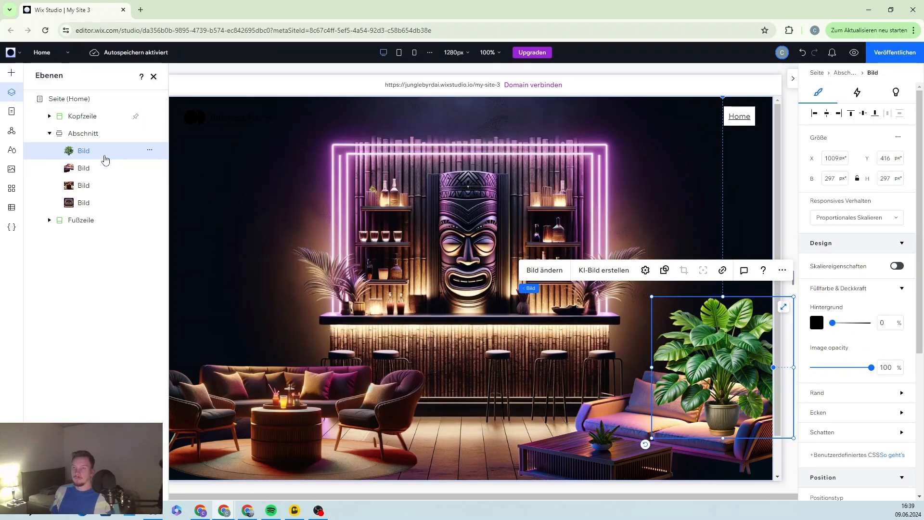
pyautogui.moveTo(103, 159); pyautogui.dragTo(103, 175)
pyautogui.click(650, 241)
# - Insert the carved tiki totem image near the section's right edge, at about 117 × 468 px, and layer it behind the plant
pyautogui.click(11, 72)
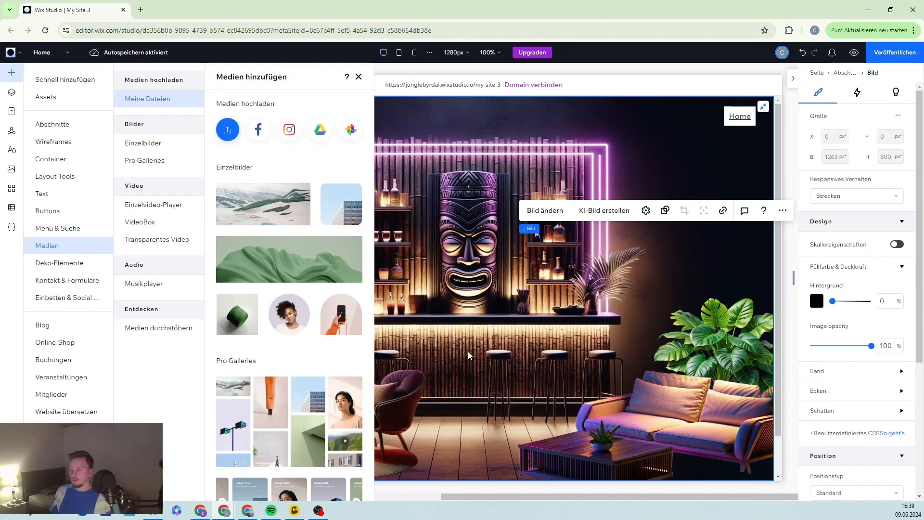
pyautogui.moveTo(289, 258); pyautogui.dragTo(726, 317)
pyautogui.moveTo(691, 176); pyautogui.dragTo(706, 236)
pyautogui.moveTo(734, 348); pyautogui.dragTo(734, 337)
pyautogui.click(11, 92)
pyautogui.moveTo(79, 147); pyautogui.dragTo(91, 186)
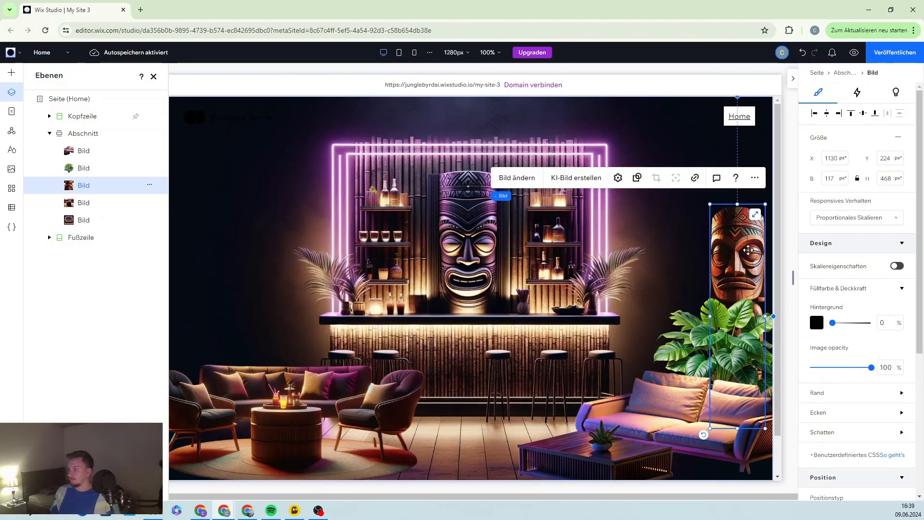
# - Raise the tiki totem slightly, shift the sofa set toward the right edge and move the plant to about X 1042 px, Y 424 px
pyautogui.moveTo(740, 281); pyautogui.dragTo(745, 240)
pyautogui.moveTo(732, 442); pyautogui.dragTo(745, 453)
pyautogui.click(737, 335)
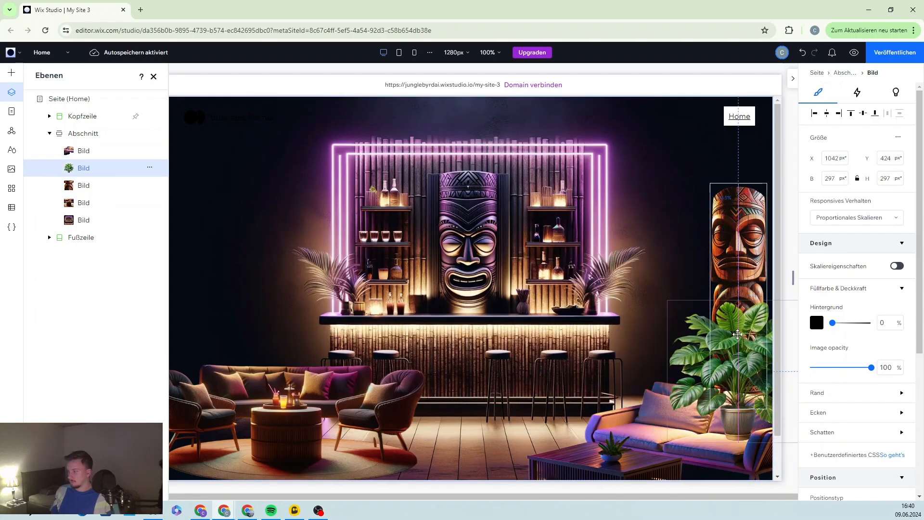
pyautogui.click(366, 337)
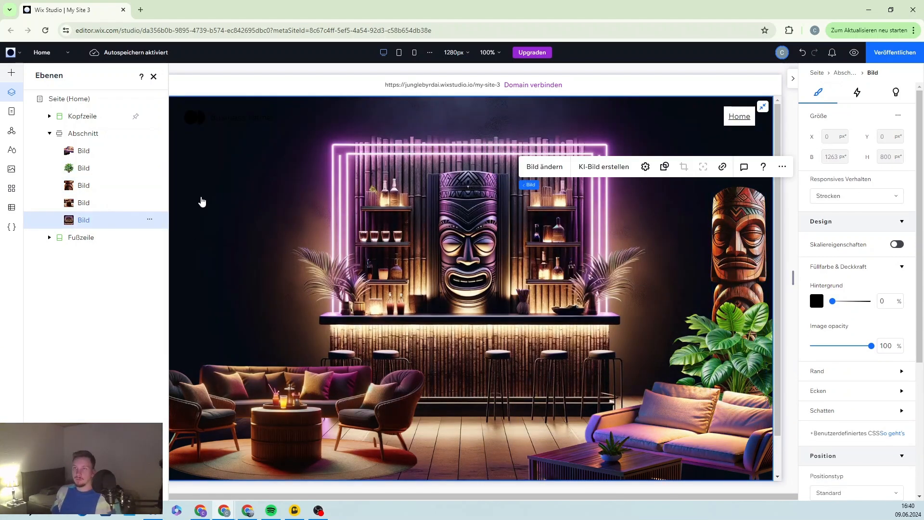
# - Insert the green garden wall image, turn it upright, enlarge it to about 789 × 395 px and move it mostly past the section's left edge
pyautogui.click(11, 73)
pyautogui.click(236, 196)
pyautogui.moveTo(530, 289); pyautogui.dragTo(274, 260)
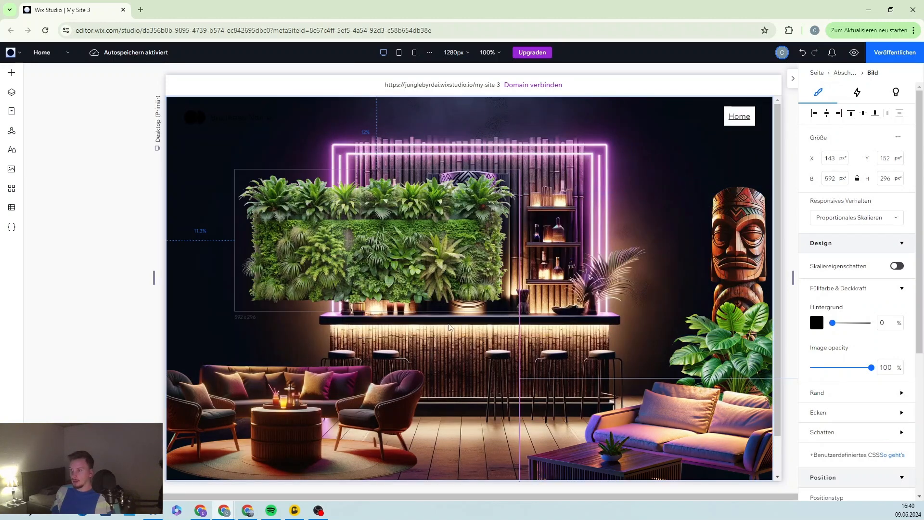
pyautogui.moveTo(230, 314); pyautogui.dragTo(332, 153)
pyautogui.moveTo(449, 383); pyautogui.dragTo(507, 442)
pyautogui.moveTo(388, 259); pyautogui.dragTo(117, 259)
# - Layer the garden wall directly above the bar background, adjust its size and shift it further left, nudging the lounge seating as well
pyautogui.click(12, 92)
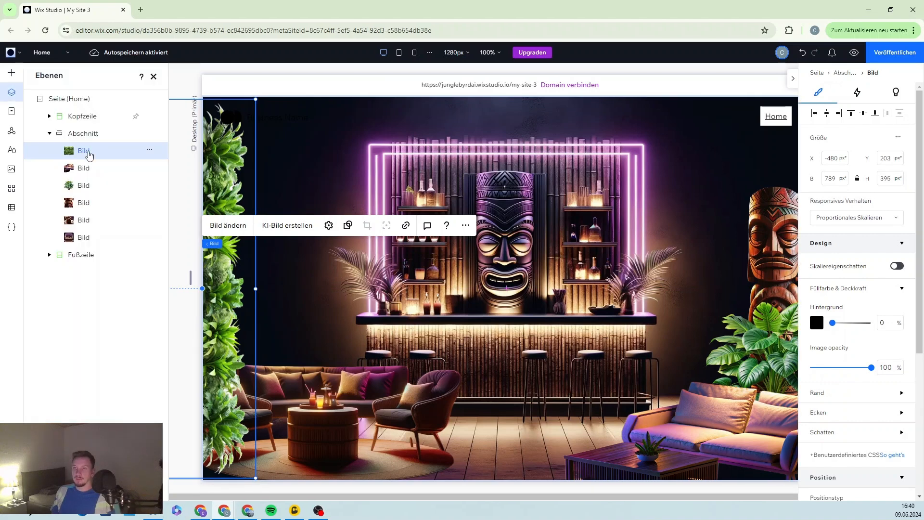
pyautogui.moveTo(282, 428); pyautogui.dragTo(277, 439)
pyautogui.click(220, 174)
pyautogui.moveTo(220, 174); pyautogui.dragTo(218, 181)
pyautogui.moveTo(255, 106); pyautogui.dragTo(264, 88)
pyautogui.moveTo(231, 224); pyautogui.dragTo(206, 221)
pyautogui.click(295, 239)
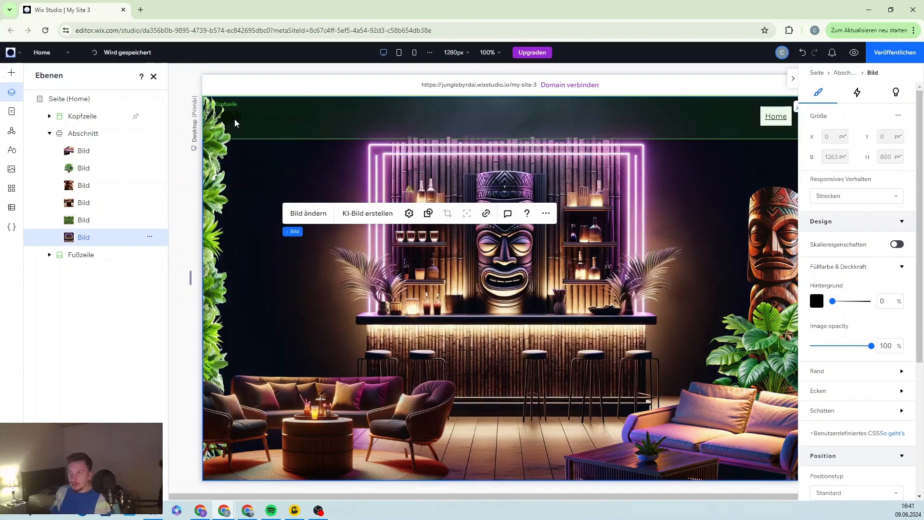
# - Delete the business name text and the logo graphic from the header
pyautogui.click(272, 118)
pyautogui.press('Delete')
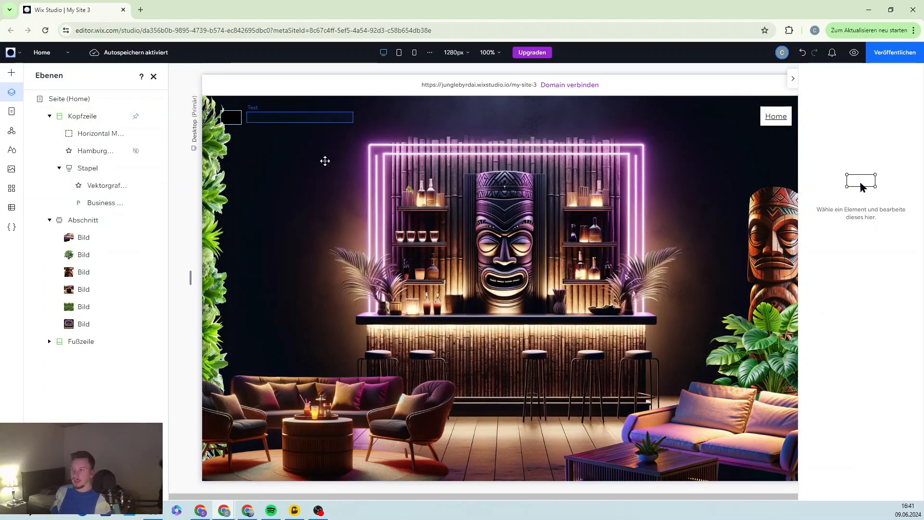
pyautogui.click(291, 118)
pyautogui.click(232, 116)
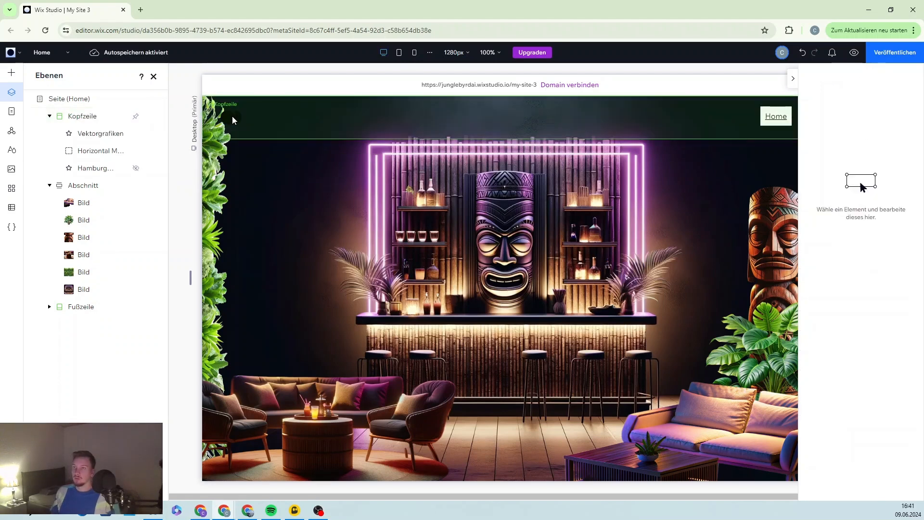
pyautogui.click(234, 120)
pyautogui.press('Delete')
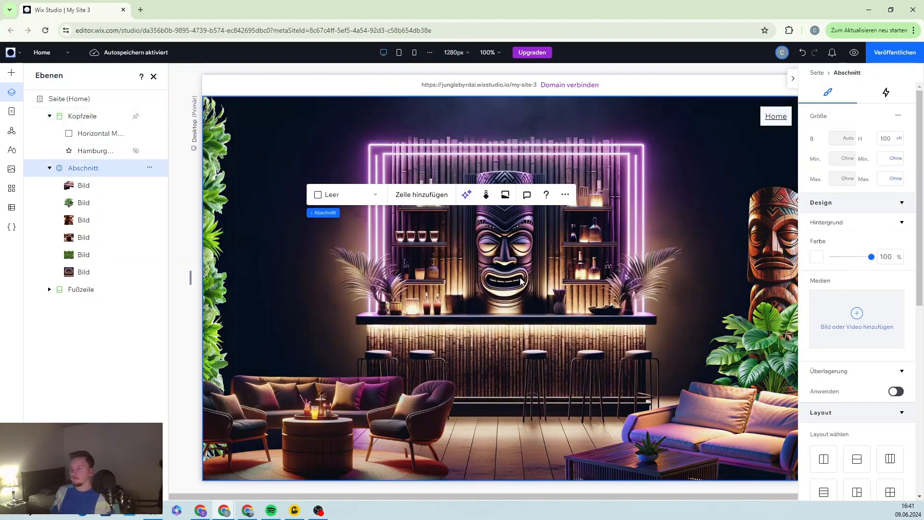
# - Set the header menu items' background fill to 0% opacity and their text color to the custom magenta
pyautogui.click(772, 112)
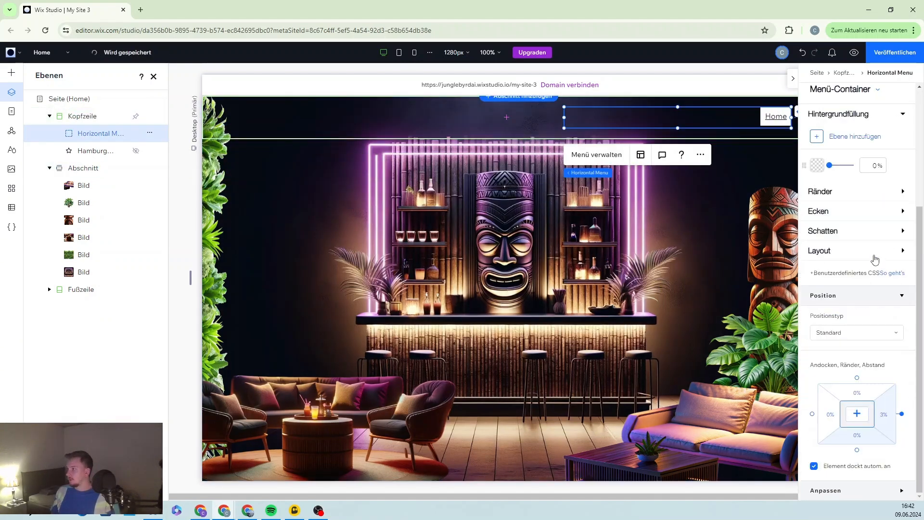
pyautogui.click(870, 261)
pyautogui.click(851, 296)
pyautogui.scroll(-1, 857, 313)
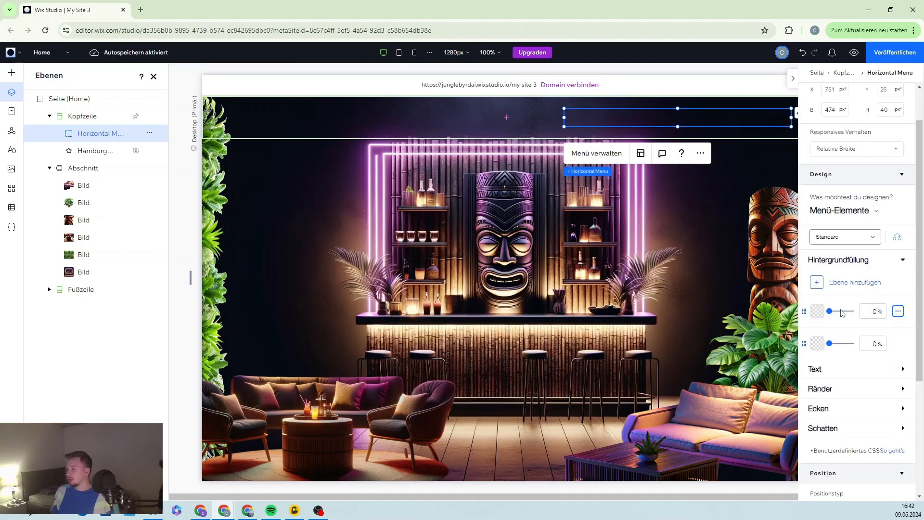
pyautogui.click(847, 369)
pyautogui.click(818, 392)
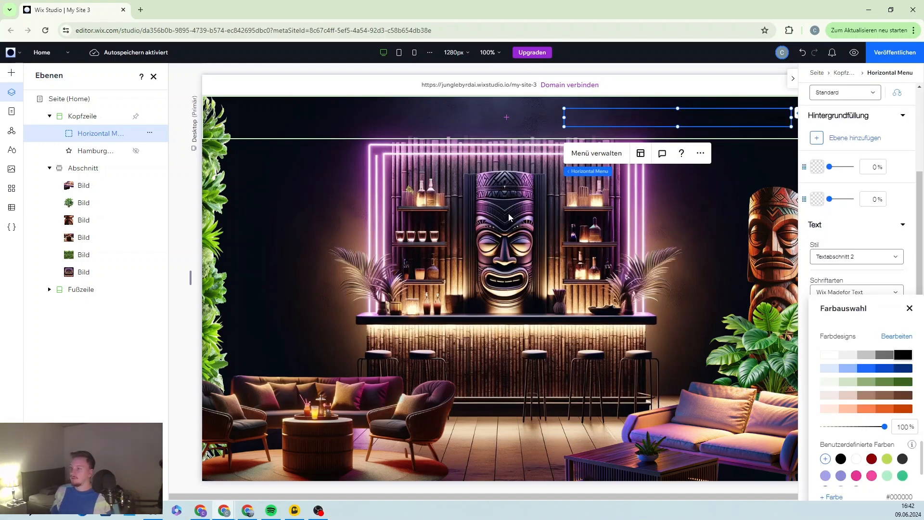
pyautogui.click(871, 475)
pyautogui.click(831, 278)
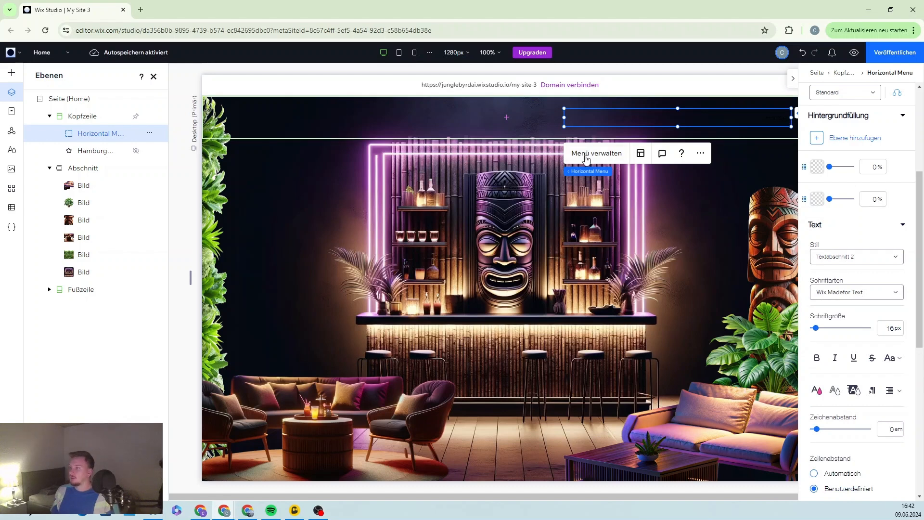
# - Add a new blank page to the site and name it "About us"
pyautogui.click(587, 159)
pyautogui.click(496, 327)
pyautogui.click(12, 111)
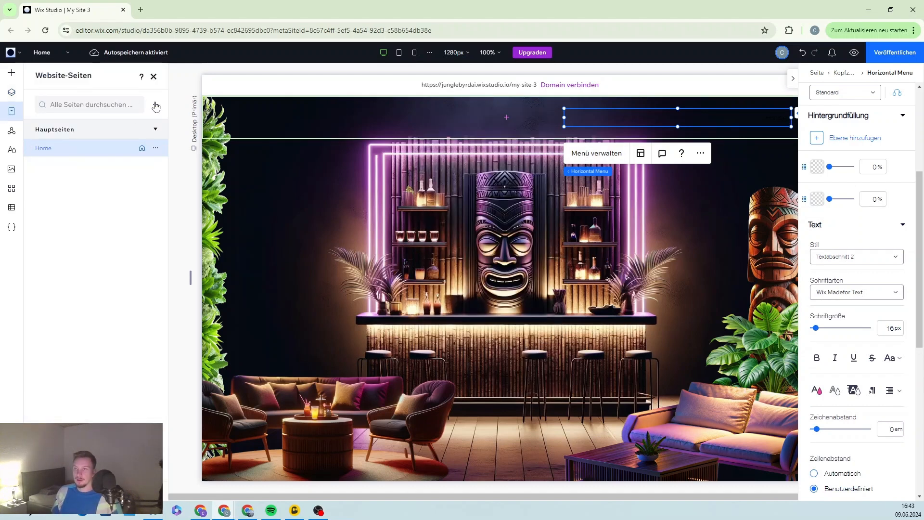
pyautogui.click(156, 105)
pyautogui.click(190, 143)
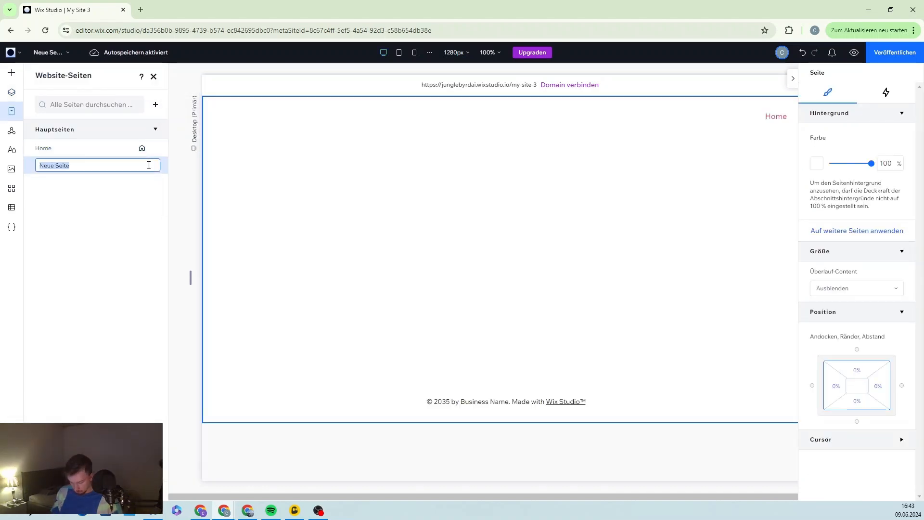
pyautogui.write('About us')
pyautogui.press('Return')
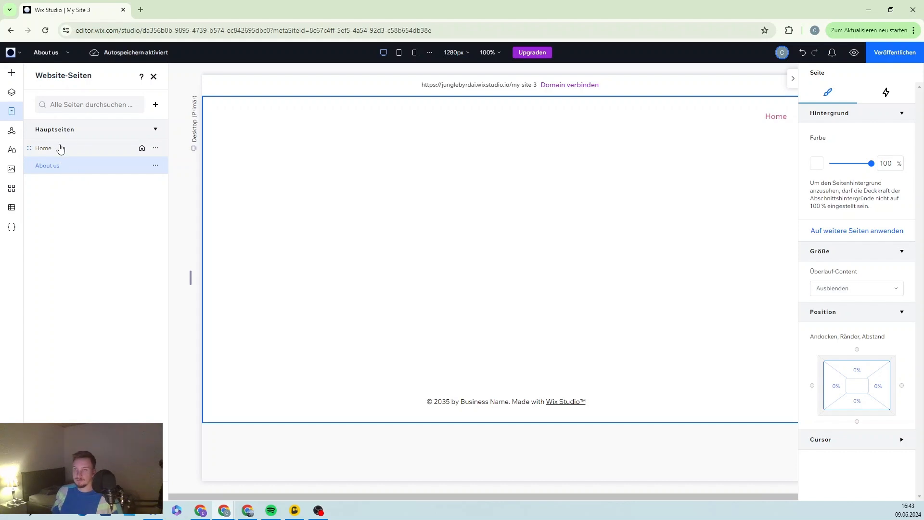
# - Return to the Home page and add a header menu item linked to the About us page
pyautogui.click(60, 149)
pyautogui.click(714, 115)
pyautogui.click(647, 115)
pyautogui.click(573, 155)
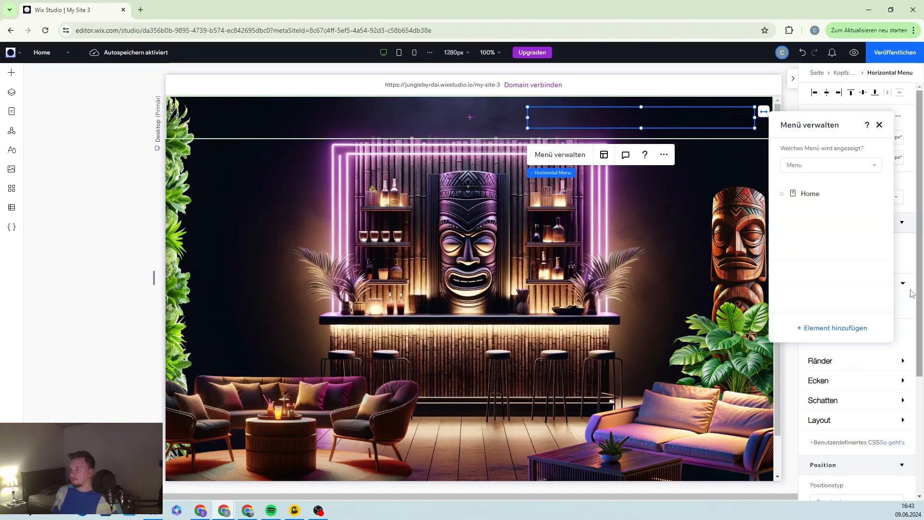
pyautogui.click(818, 328)
pyautogui.click(867, 336)
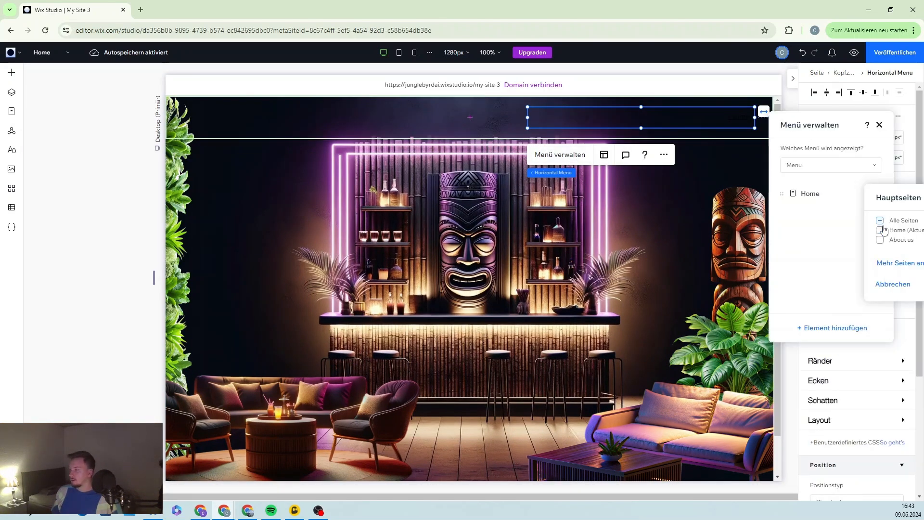
pyautogui.click(880, 239)
pyautogui.click(908, 263)
pyautogui.click(534, 238)
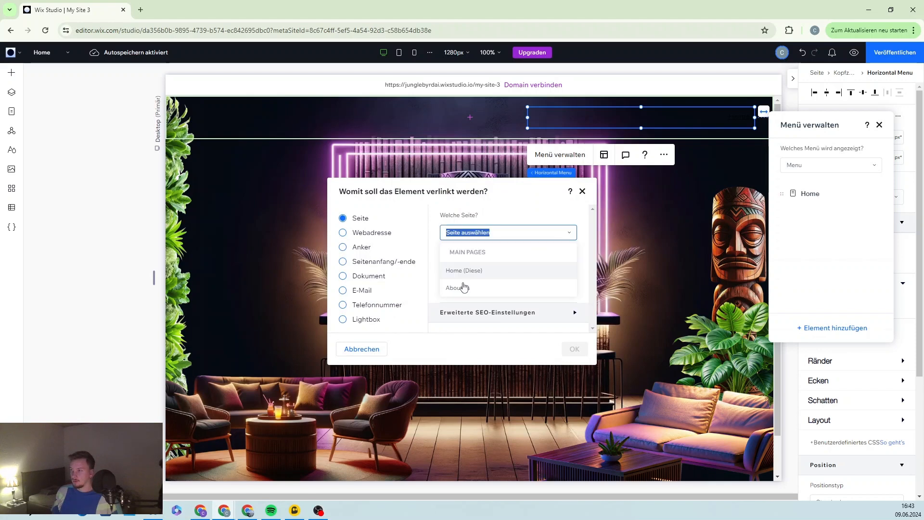
pyautogui.click(463, 287)
pyautogui.click(575, 349)
pyautogui.click(717, 166)
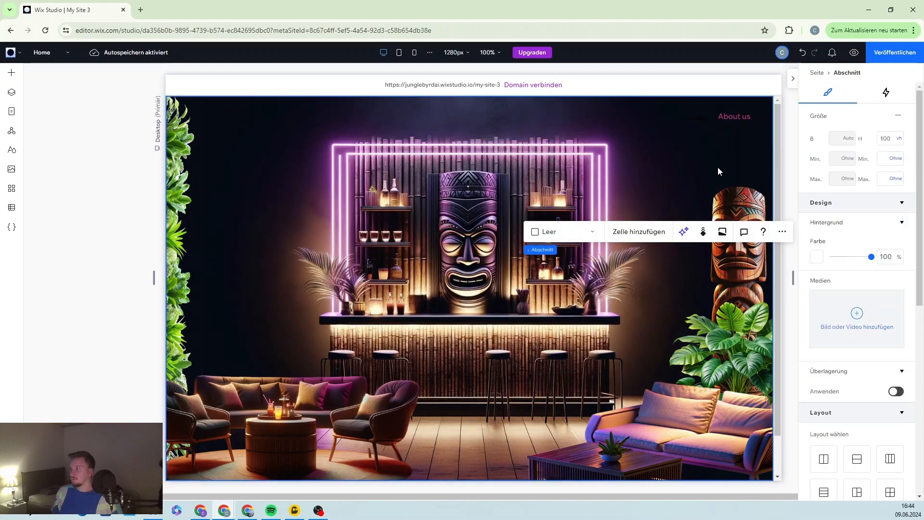
# - Add a Heading 1 text over the bar and replace its placeholder with "TIKUNA"
pyautogui.click(12, 73)
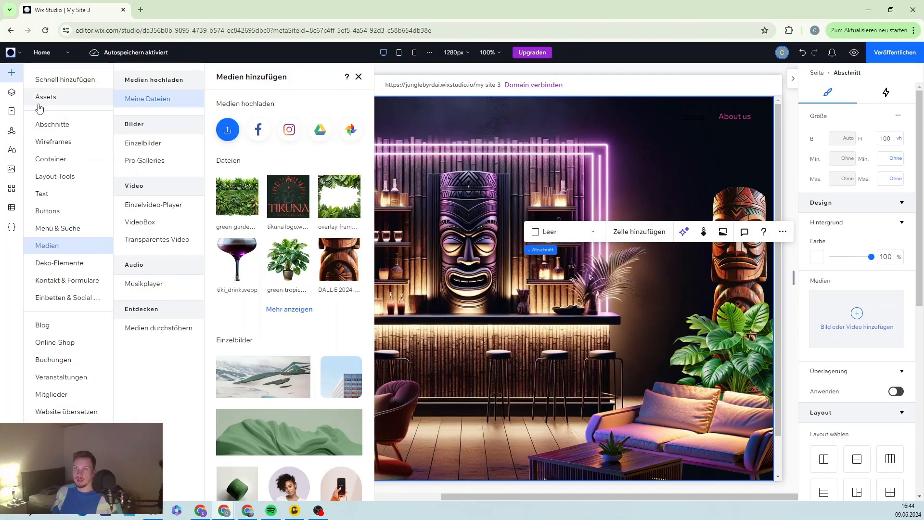
pyautogui.click(71, 199)
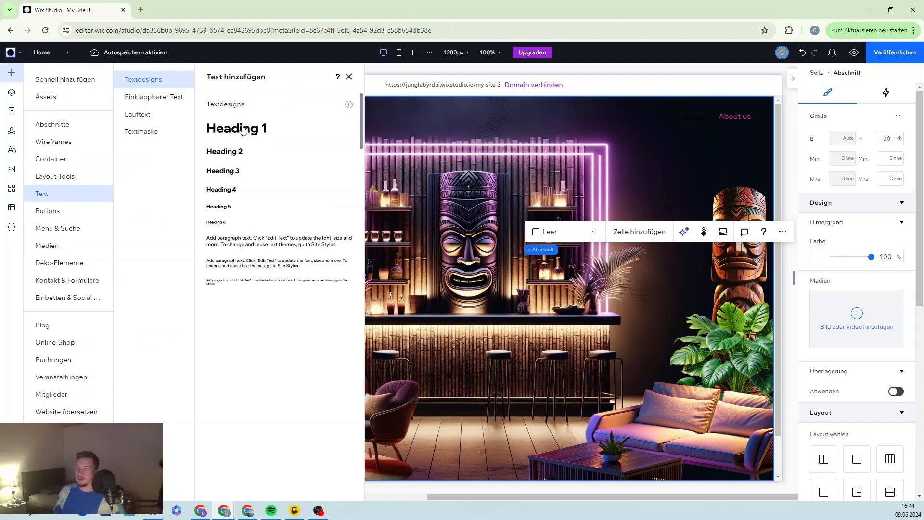
pyautogui.moveTo(243, 129); pyautogui.dragTo(362, 112)
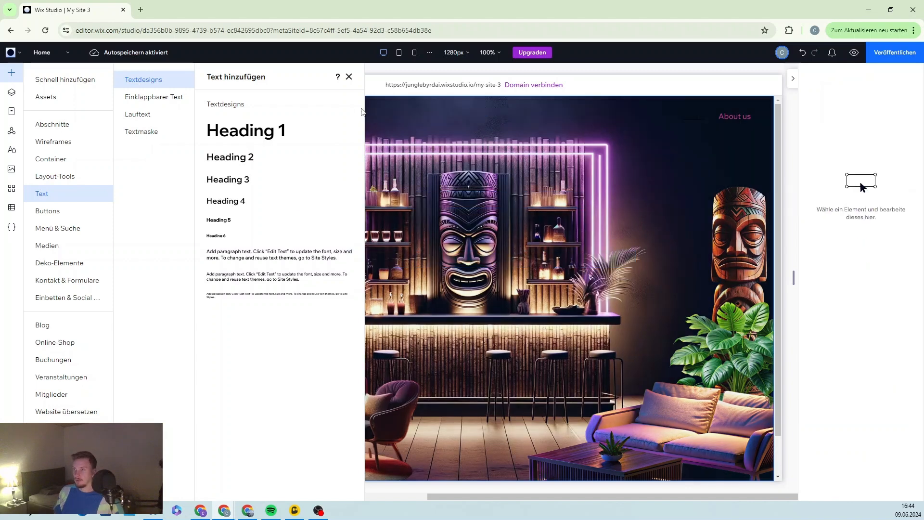
pyautogui.click(349, 80)
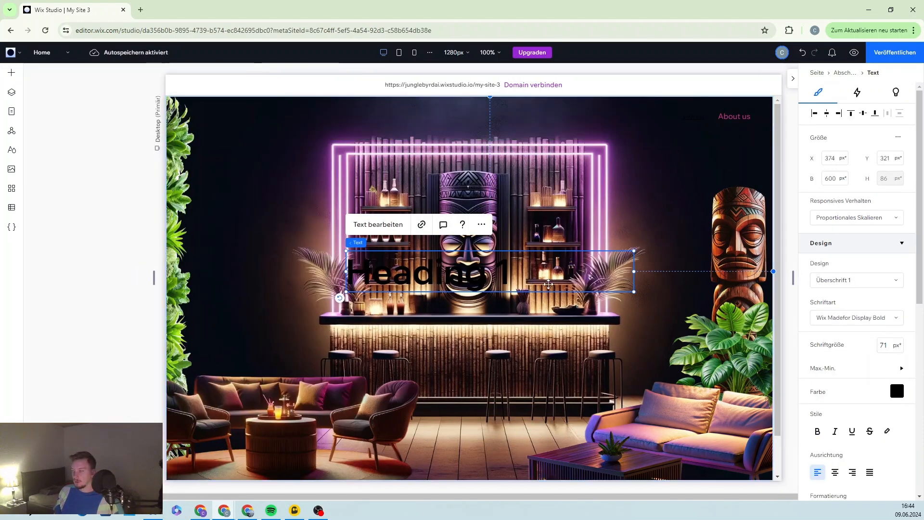
pyautogui.doubleClick(548, 284)
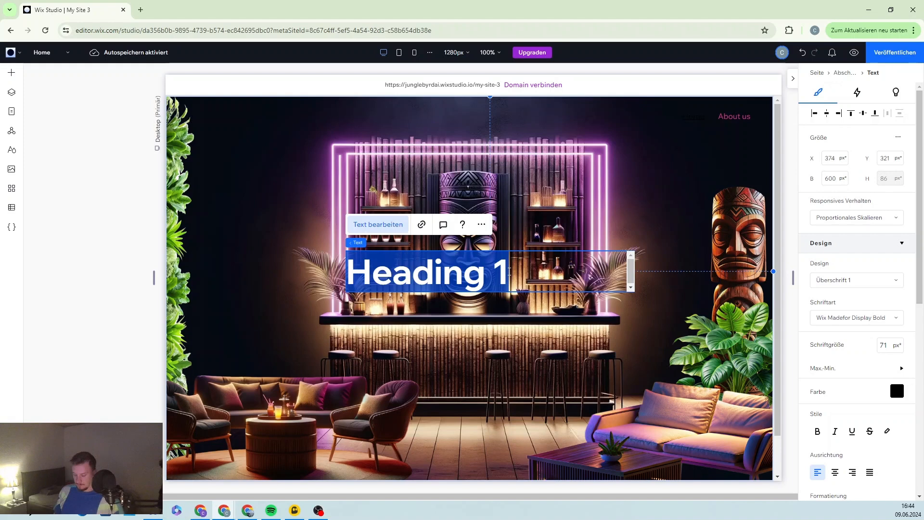
pyautogui.write('T')
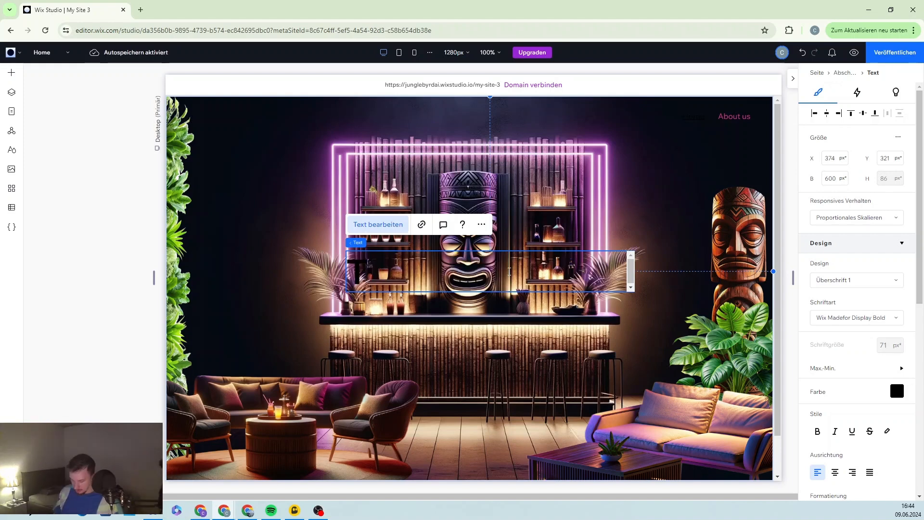
pyautogui.write('ikuna')
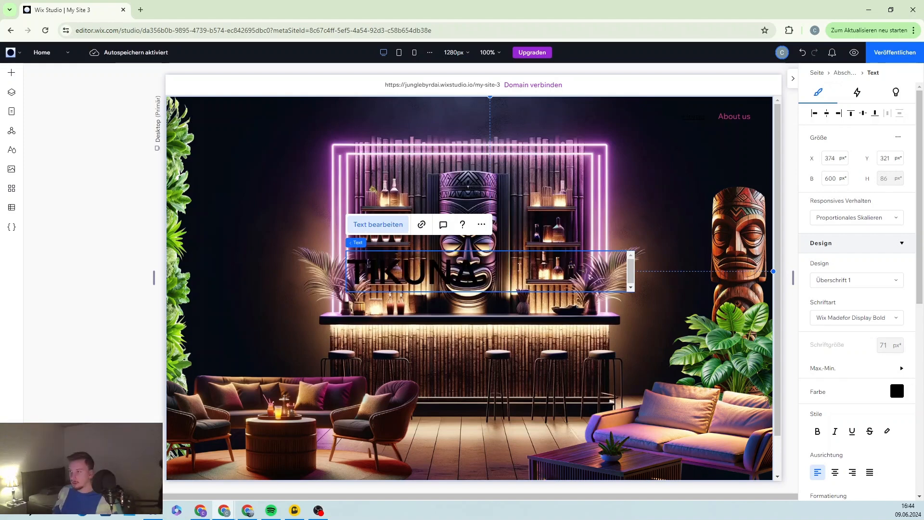
# - Change the font of the whole TIKUNA heading to Droid Serif
pyautogui.hotkey('ctrl', 'a')
pyautogui.click(848, 318)
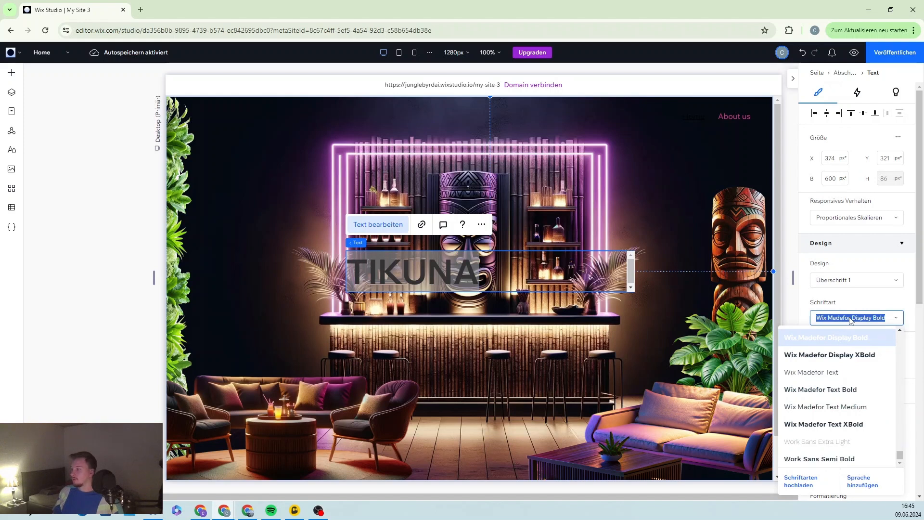
pyautogui.scroll(10, 820, 366)
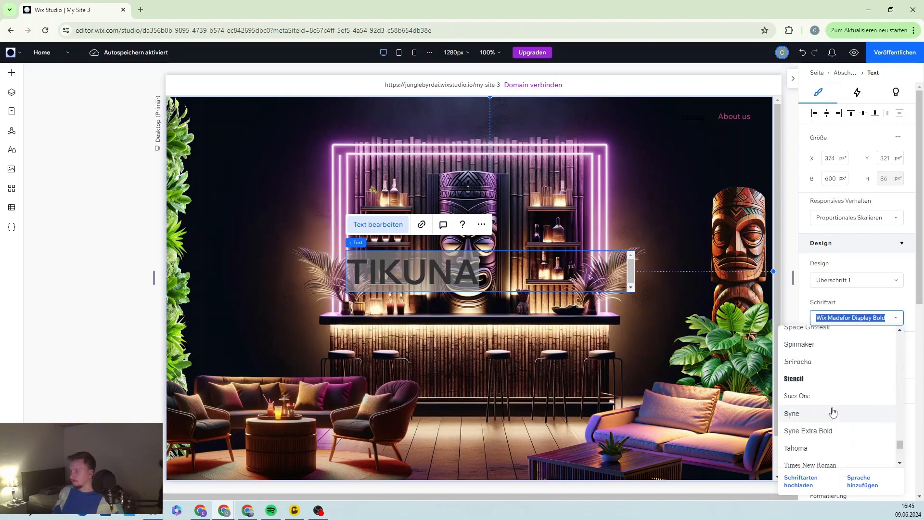
pyautogui.scroll(2, 820, 379)
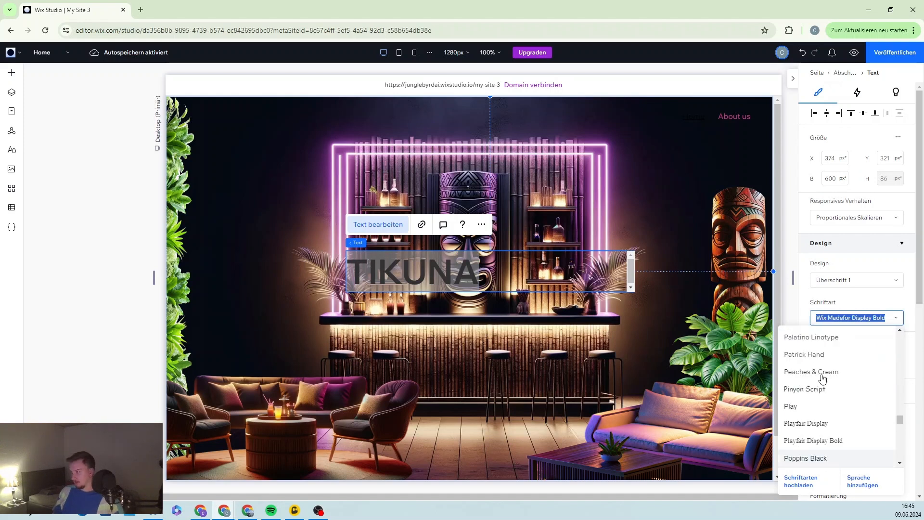
pyautogui.scroll(10, 822, 378)
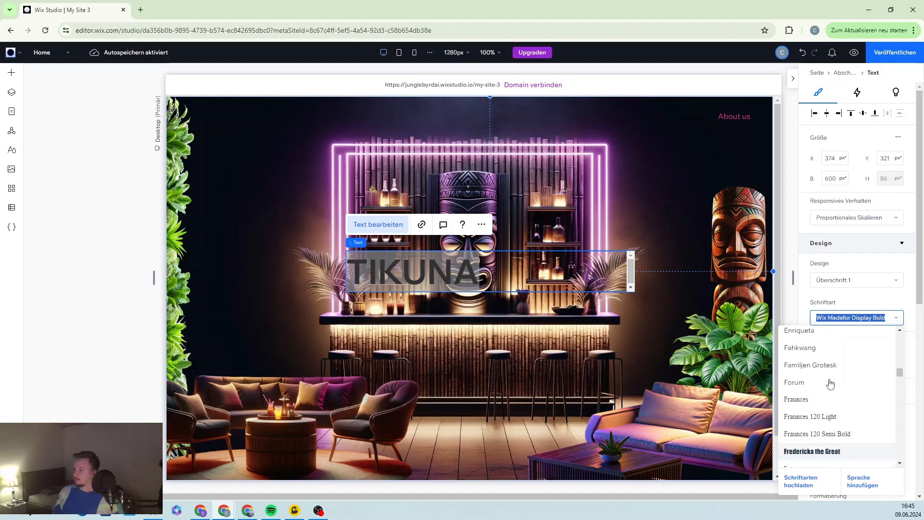
pyautogui.scroll(3, 830, 383)
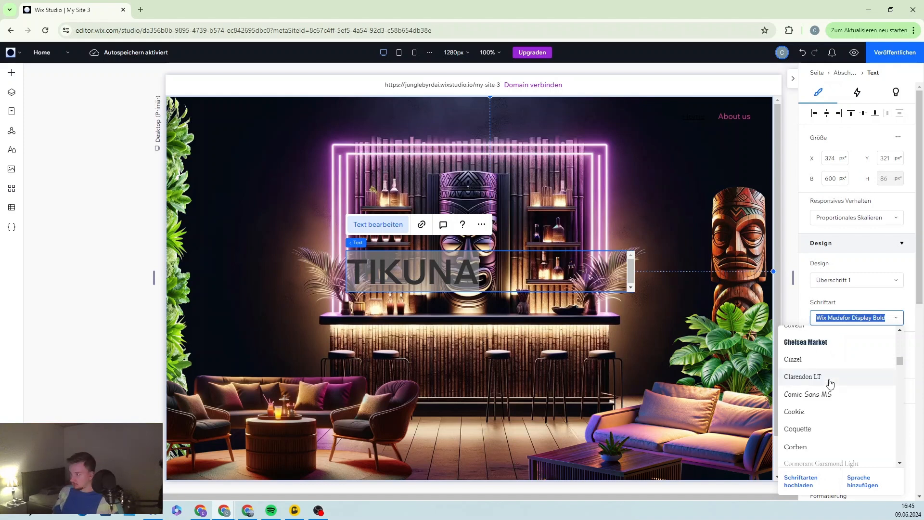
pyautogui.scroll(-3, 829, 383)
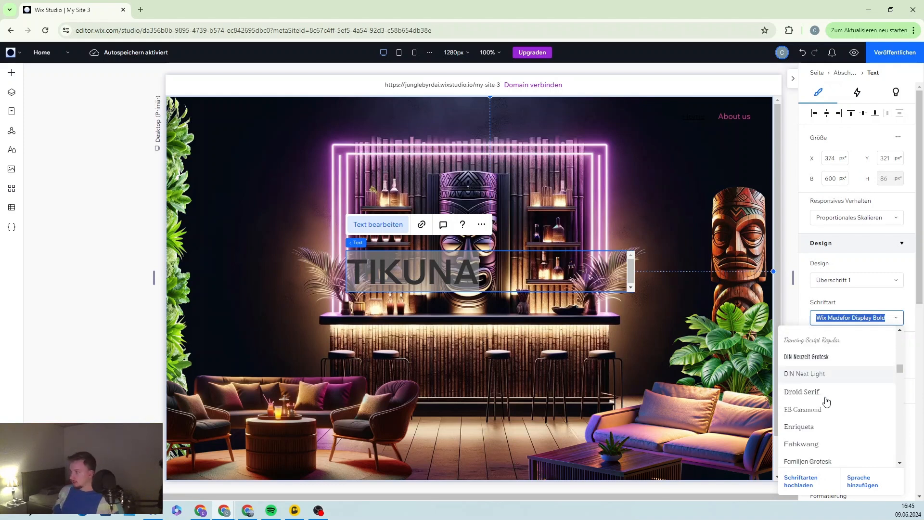
pyautogui.click(812, 396)
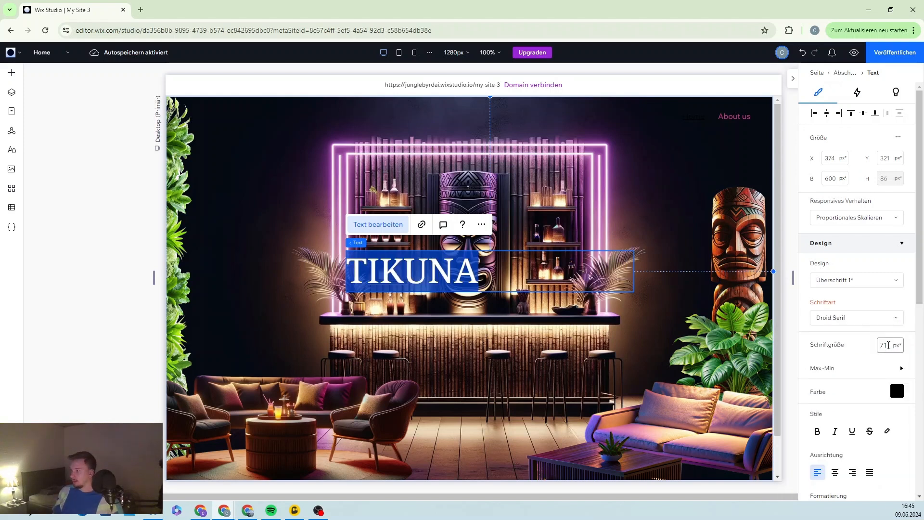
# - Set the TIKUNA heading's font size to 250 px
pyautogui.click(888, 345)
pyautogui.write('25')
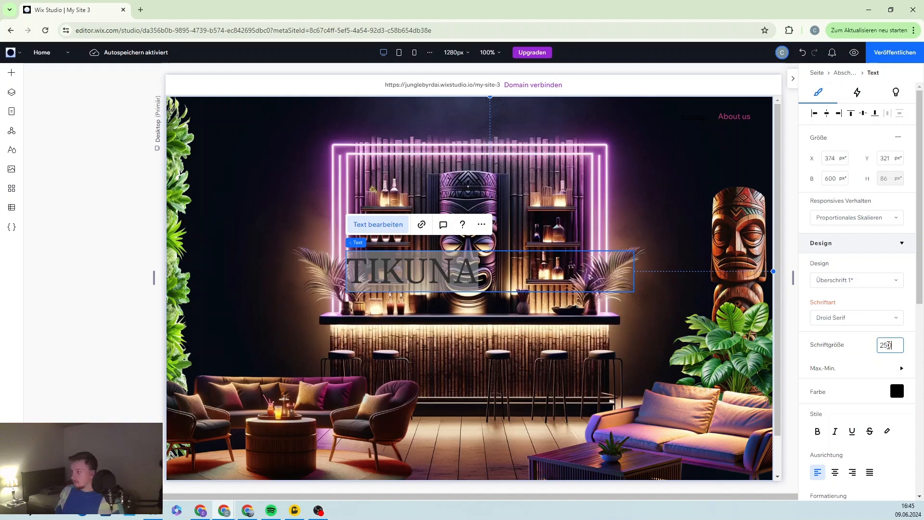
pyautogui.write('0')
pyautogui.press('Return')
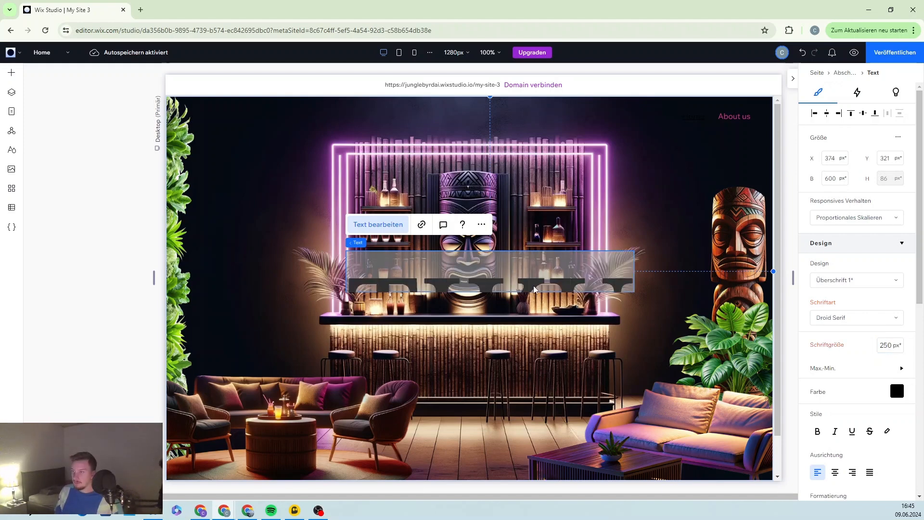
pyautogui.scroll(-1, 397, 281)
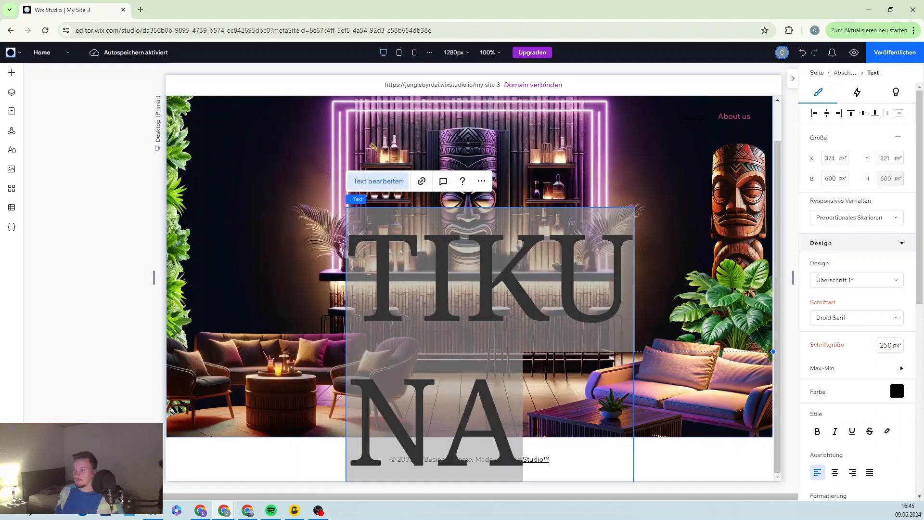
# - Widen the heading's text box to about 1003 px so TIKUNA fits on one line, and place it at about X 117, Y 212
pyautogui.click(433, 294)
pyautogui.scroll(1, 480, 345)
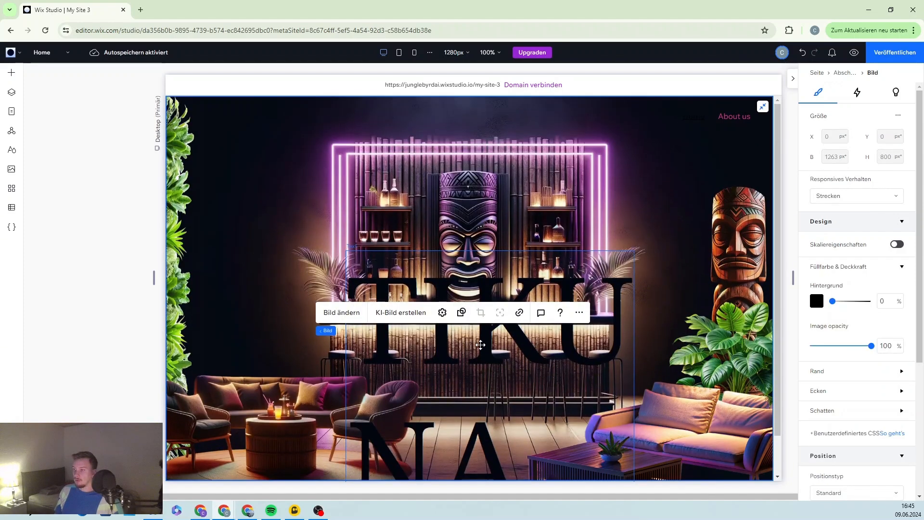
pyautogui.moveTo(481, 345); pyautogui.dragTo(422, 291)
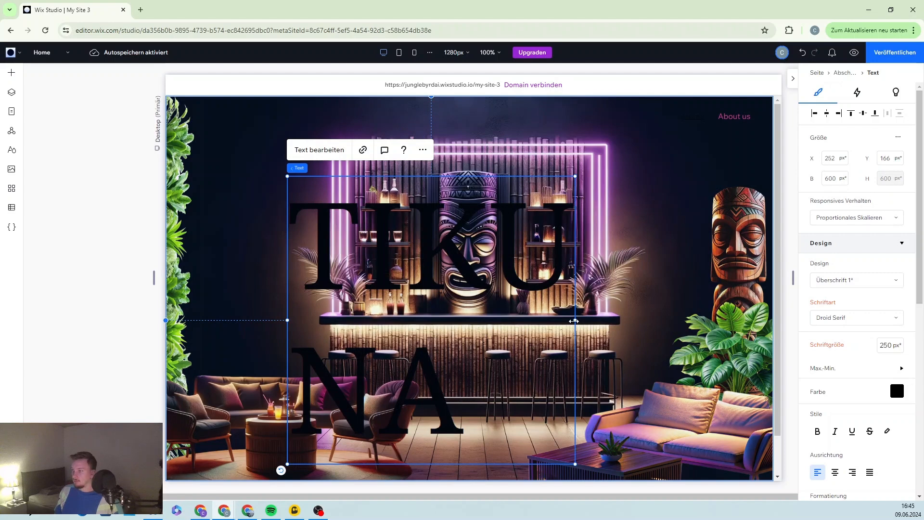
pyautogui.moveTo(573, 321); pyautogui.dragTo(770, 311)
pyautogui.moveTo(542, 254); pyautogui.dragTo(482, 275)
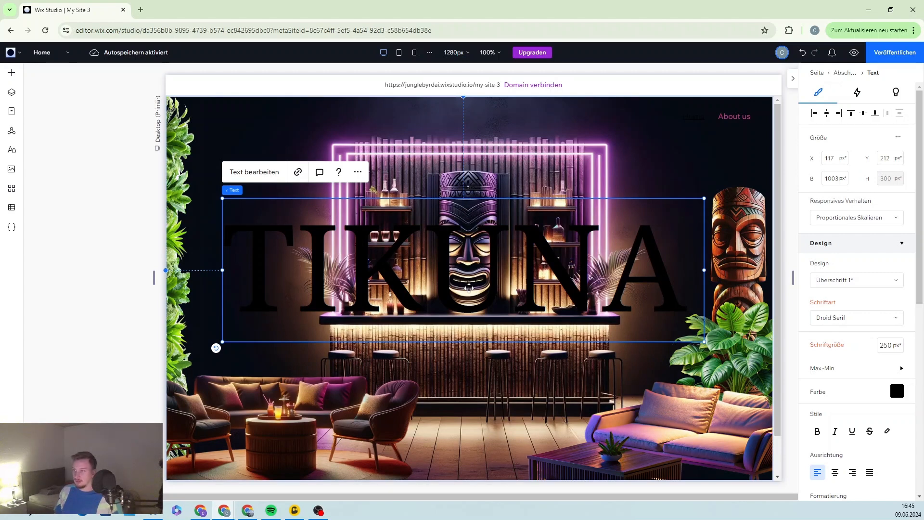
# - Set the TIKUNA heading's text color to the light grey theme color #F0F0F0
pyautogui.scroll(-5, 856, 405)
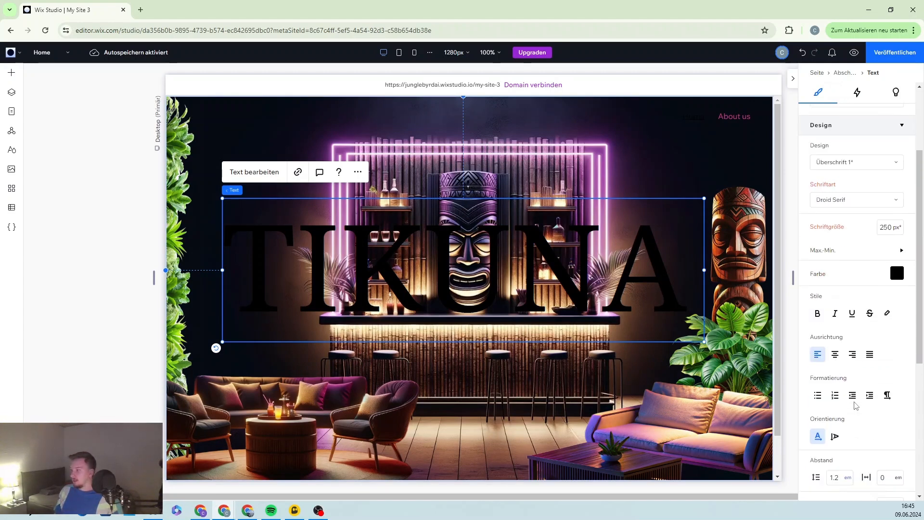
pyautogui.scroll(3, 856, 406)
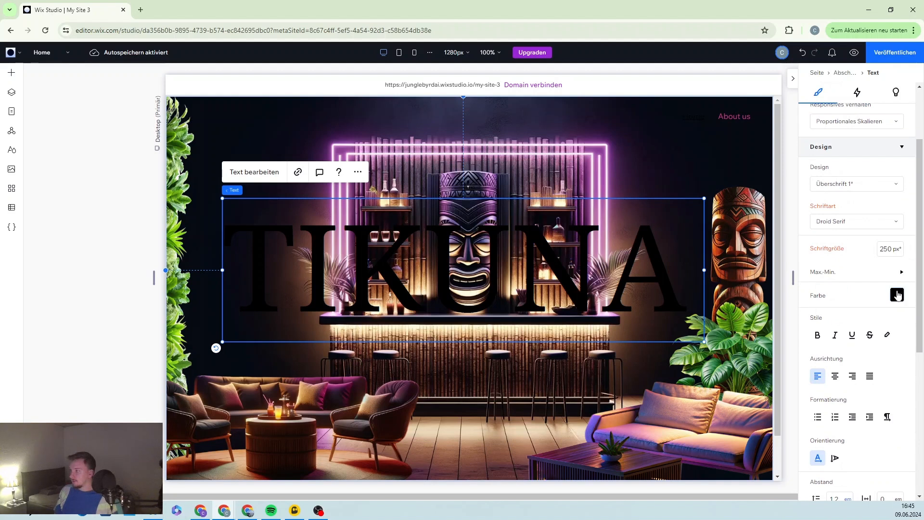
pyautogui.click(897, 295)
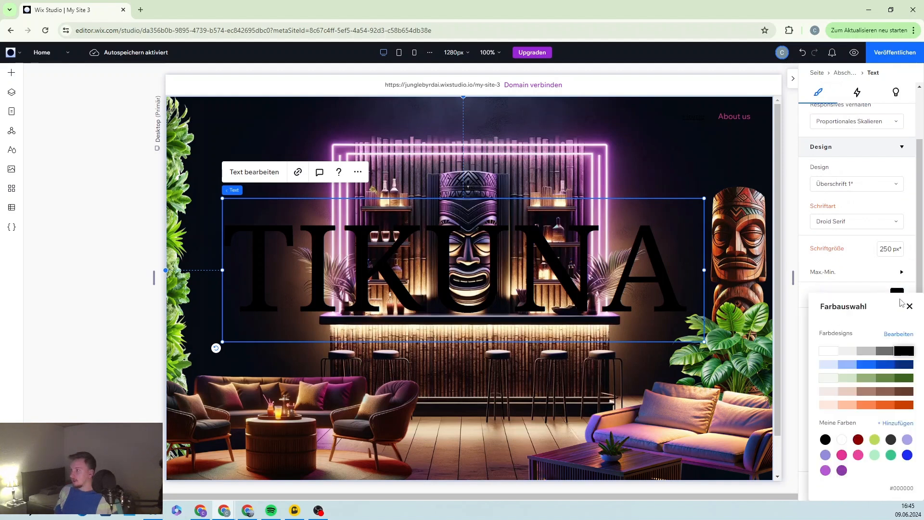
pyautogui.click(850, 352)
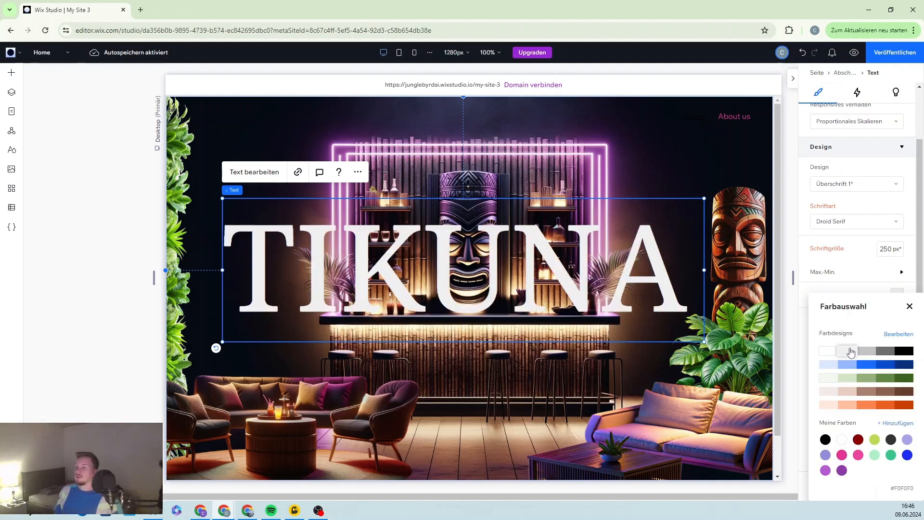
pyautogui.click(644, 149)
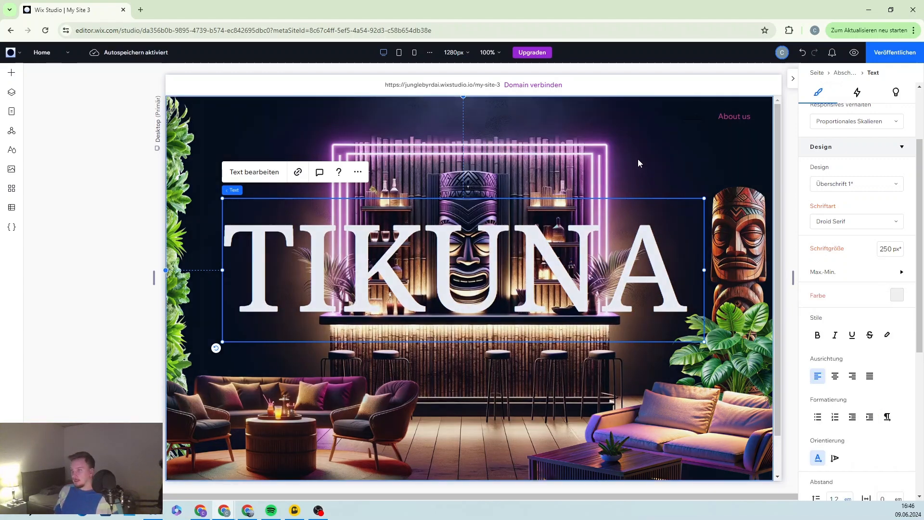
pyautogui.click(638, 162)
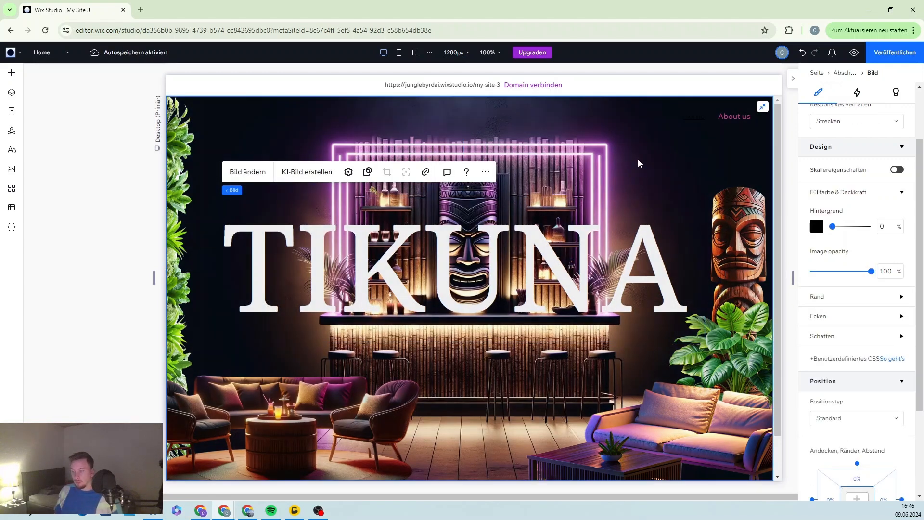
# - Add the uploaded image tiki_drink.webp to the hero section, in front of the TIKUNA heading
pyautogui.click(304, 143)
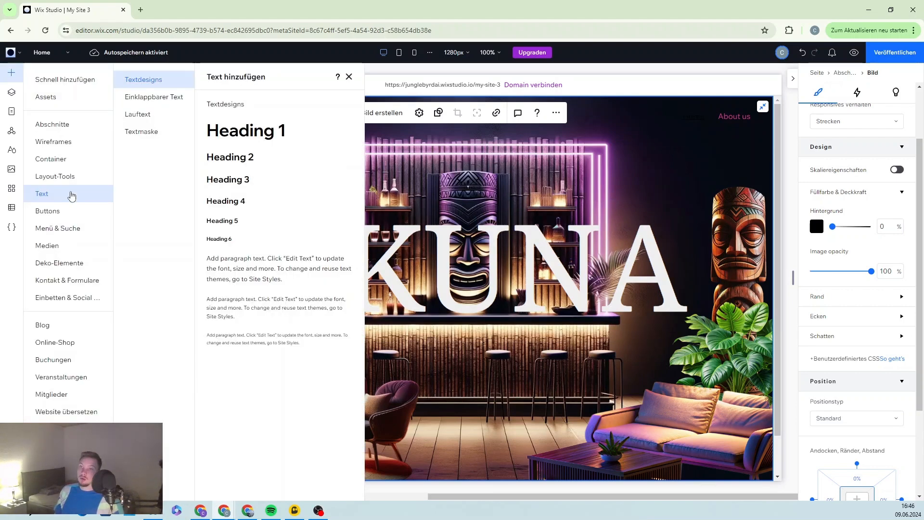
pyautogui.click(46, 246)
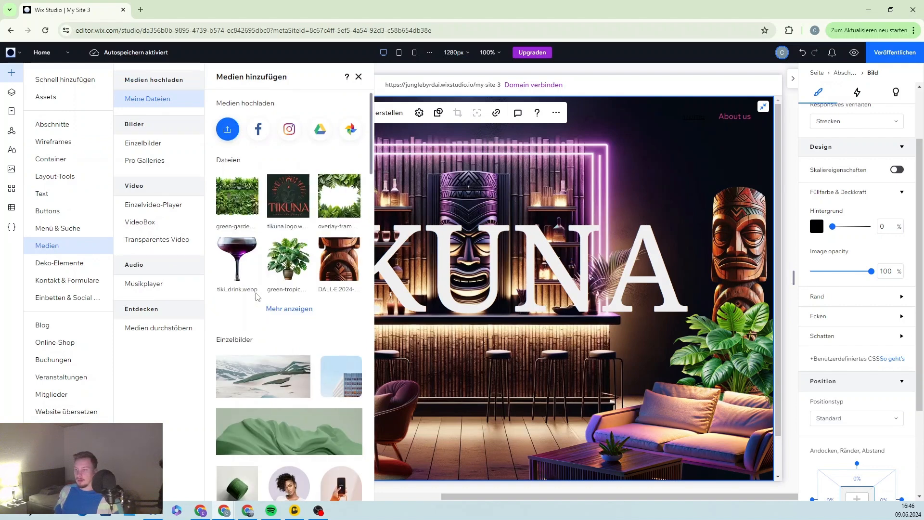
pyautogui.scroll(-3, 256, 297)
pyautogui.scroll(2, 257, 297)
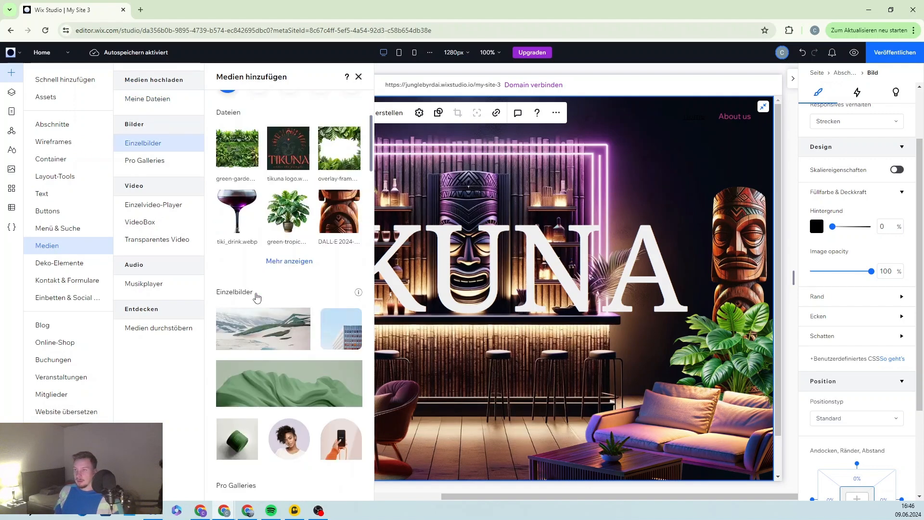
pyautogui.click(237, 202)
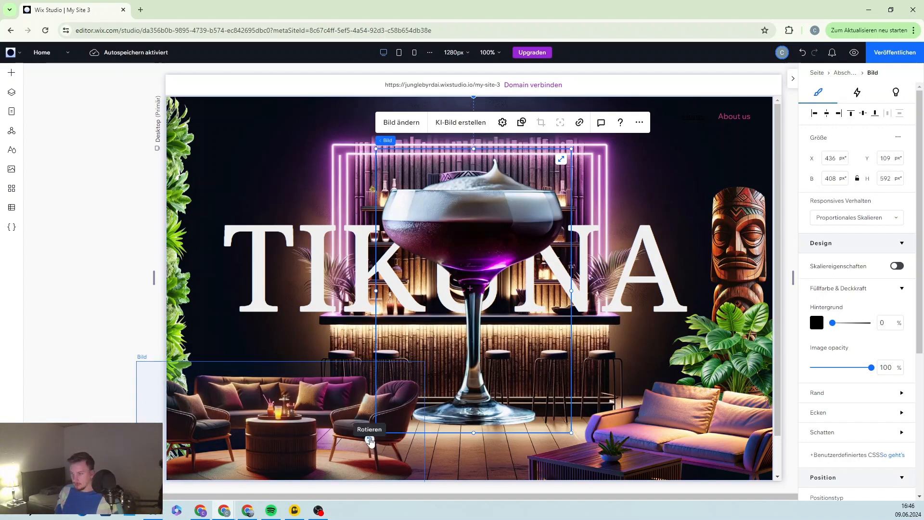
# - Tilt the drink image clockwise, enlarge it to about 461 by 669 px, and center it horizontally and vertically in the section
pyautogui.moveTo(370, 441); pyautogui.dragTo(318, 385)
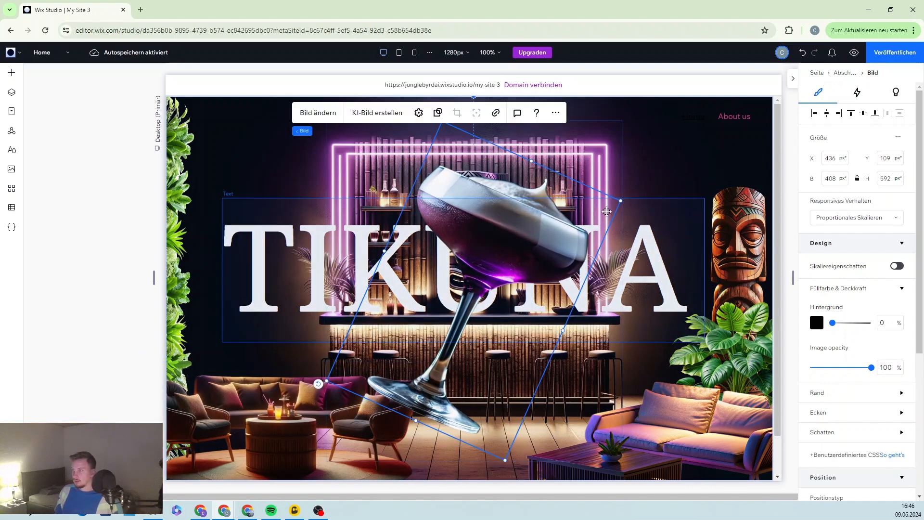
pyautogui.moveTo(621, 200); pyautogui.dragTo(660, 176)
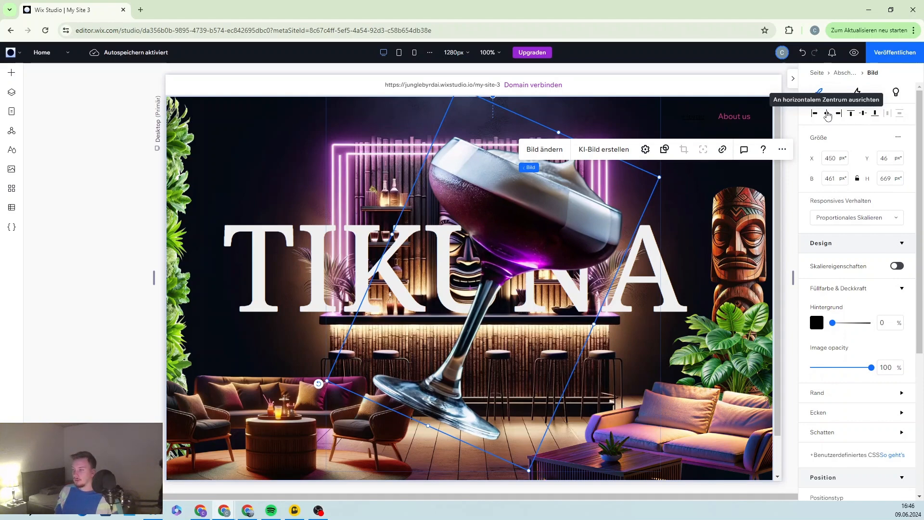
pyautogui.click(827, 113)
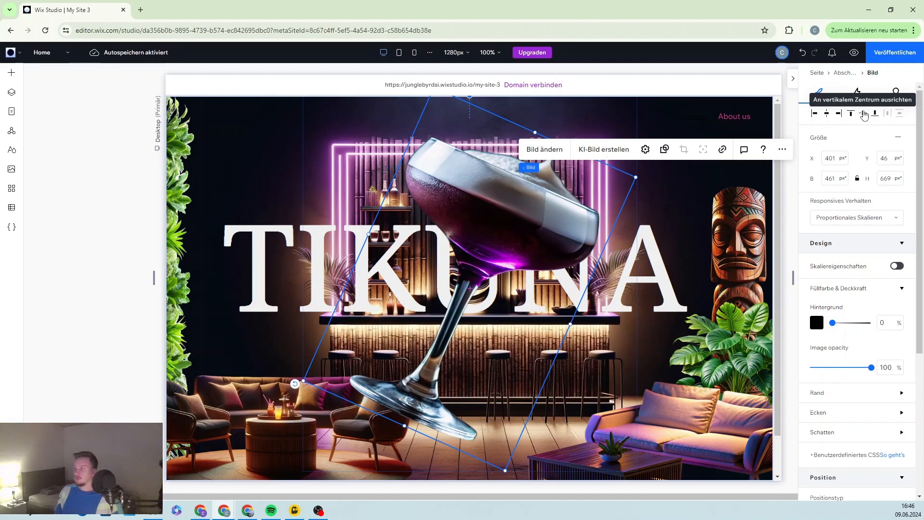
pyautogui.click(864, 114)
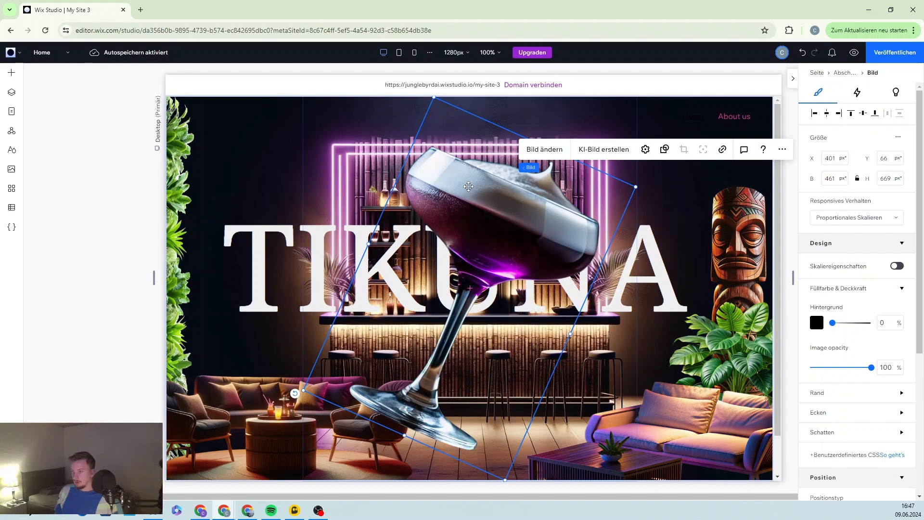
# - Add a Breathe loop animation to the drink image and open the animation's customization settings
pyautogui.click(857, 92)
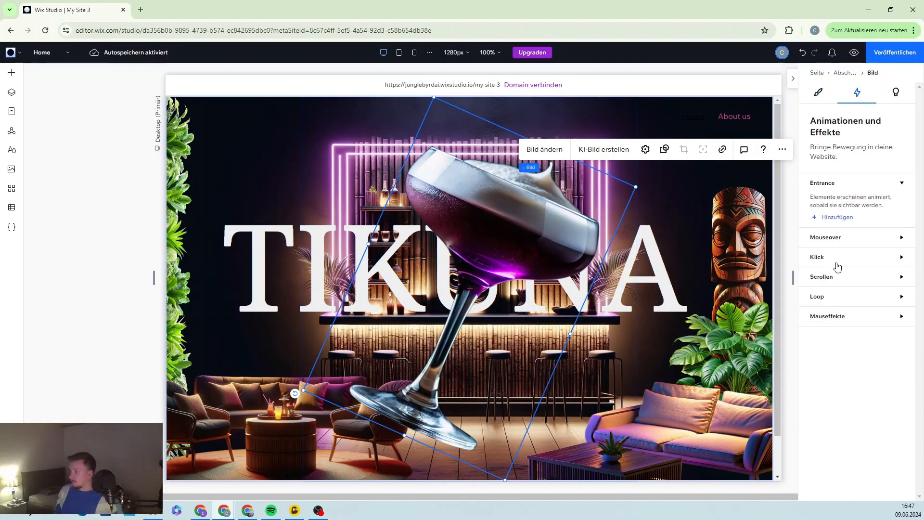
pyautogui.click(838, 302)
pyautogui.click(838, 332)
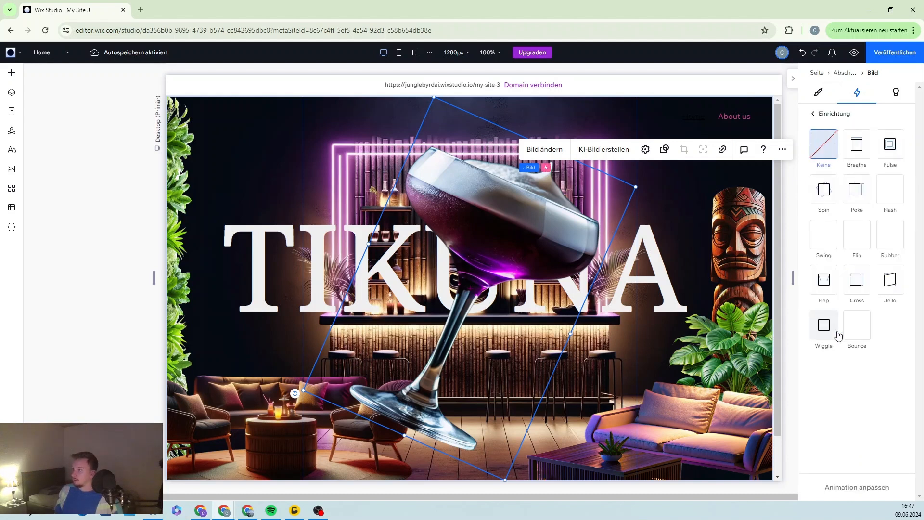
pyautogui.click(860, 146)
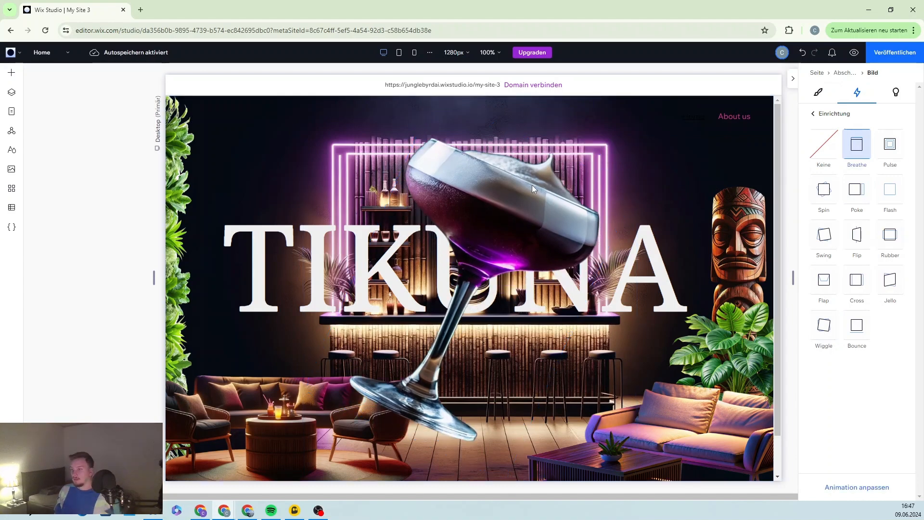
pyautogui.click(870, 487)
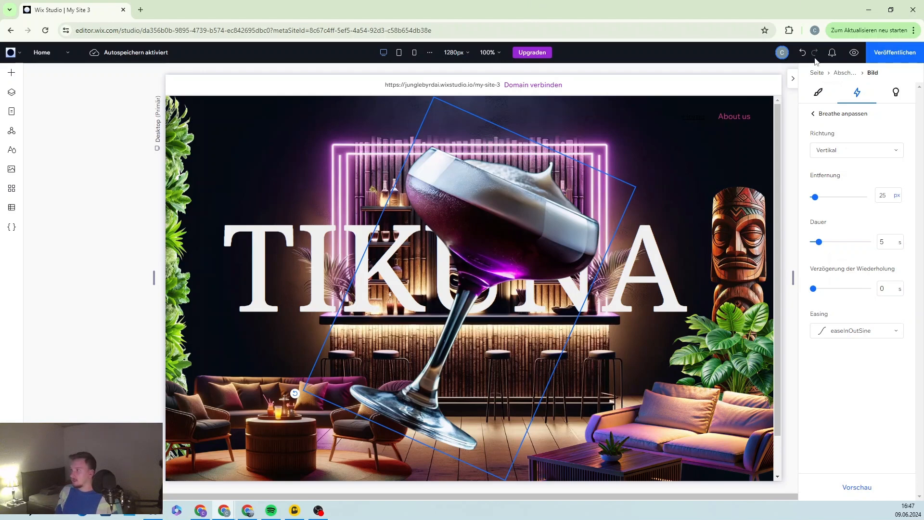
# - Add the uploaded image tikuna logo.webp to the page header
pyautogui.click(793, 78)
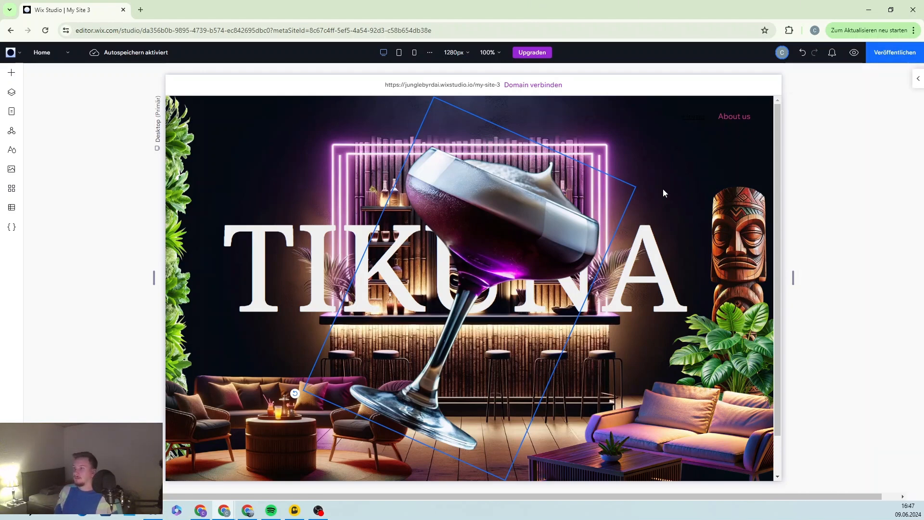
pyautogui.click(572, 197)
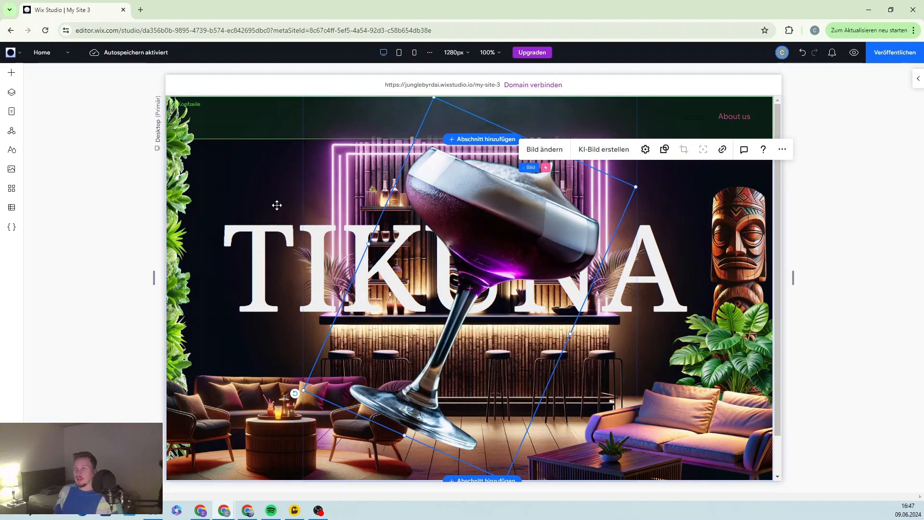
pyautogui.click(271, 118)
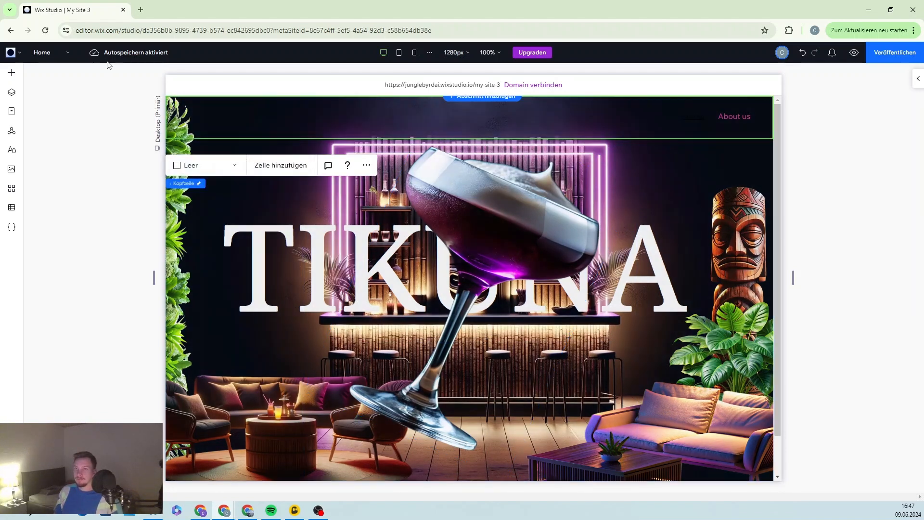
pyautogui.click(12, 73)
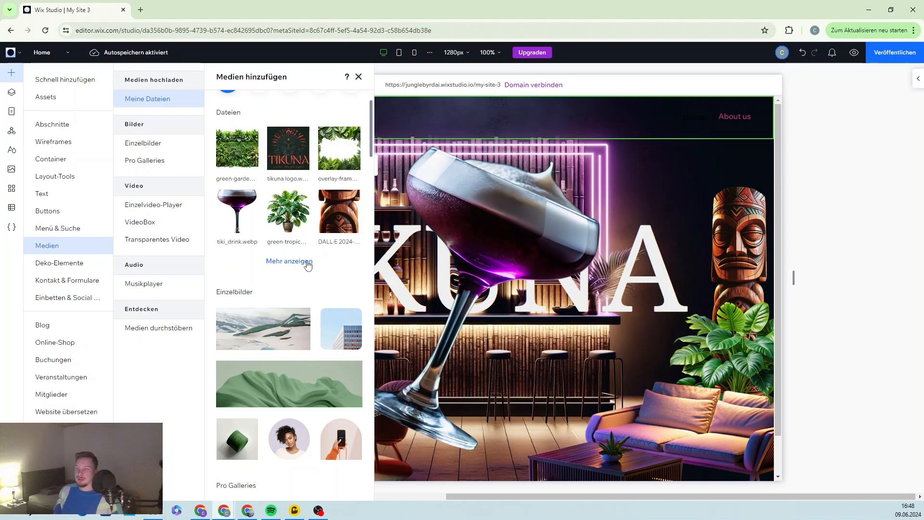
pyautogui.click(289, 261)
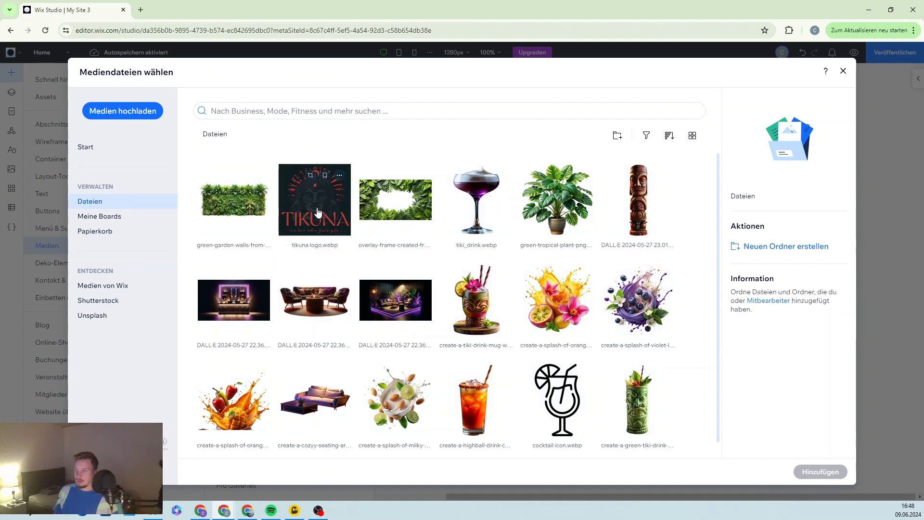
pyautogui.click(318, 212)
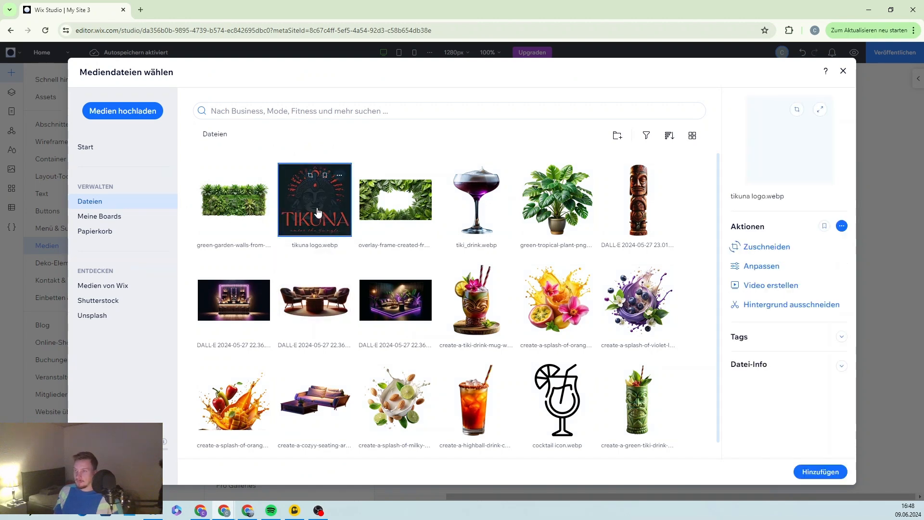
pyautogui.click(819, 472)
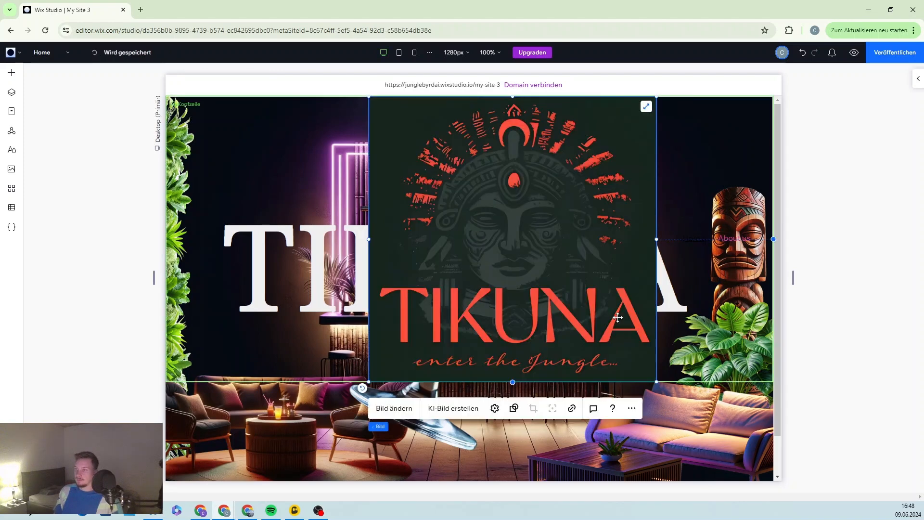
# - Shrink the logo to about 106 by 105 px and place it near the left end of the header, beside the hanging leaves
pyautogui.moveTo(656, 382); pyautogui.dragTo(415, 175)
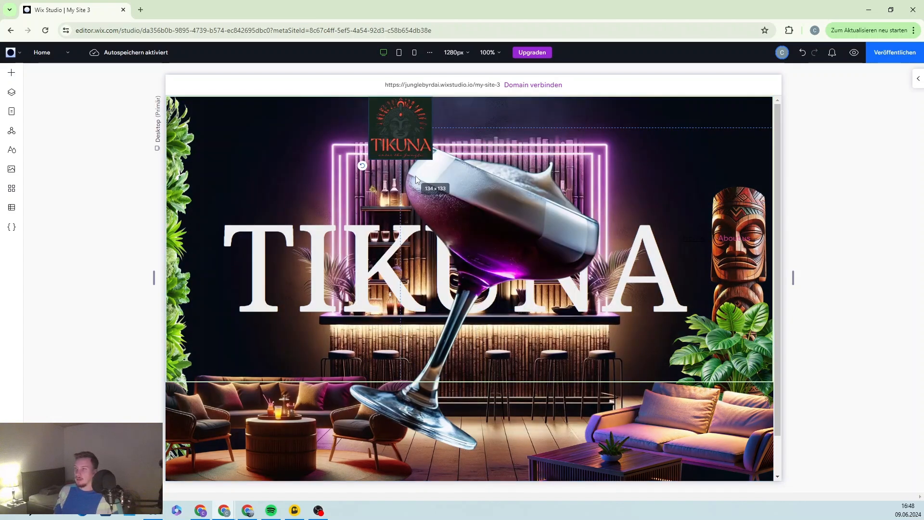
pyautogui.moveTo(415, 175); pyautogui.dragTo(415, 175)
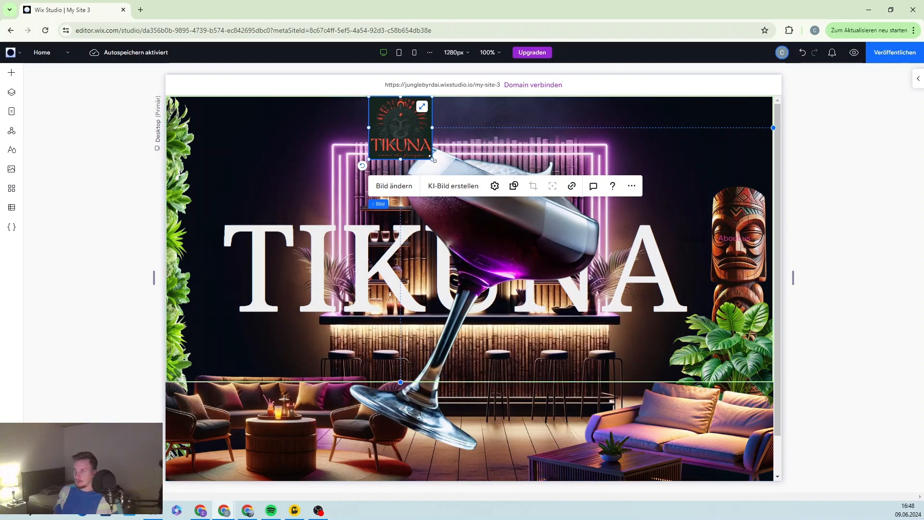
pyautogui.moveTo(432, 159); pyautogui.dragTo(241, 123)
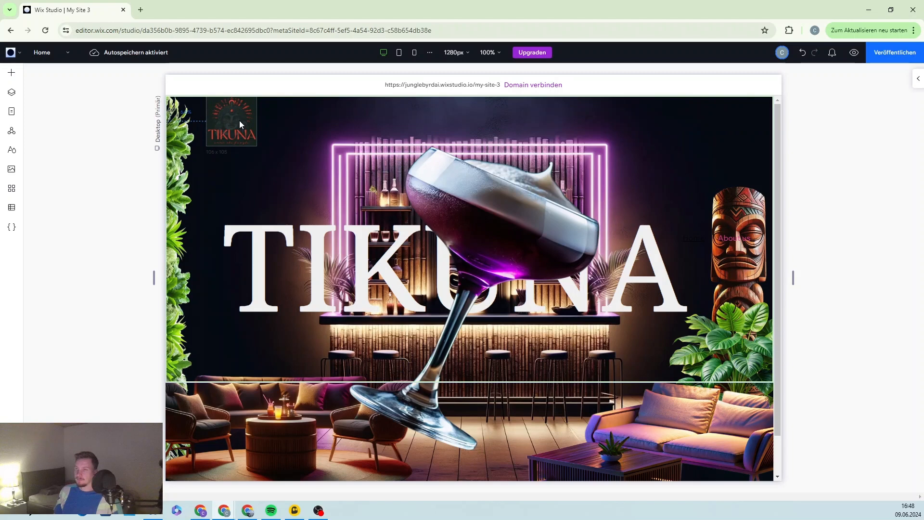
pyautogui.moveTo(240, 122); pyautogui.dragTo(282, 127)
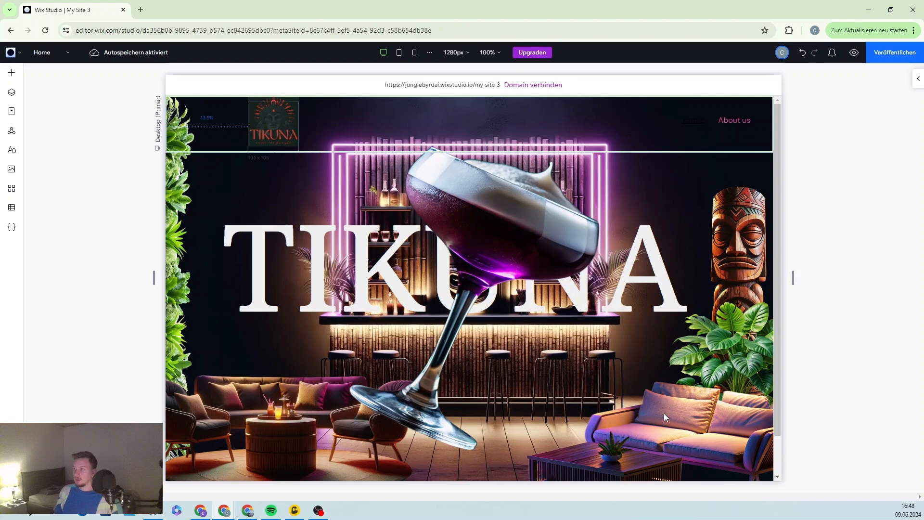
pyautogui.click(227, 185)
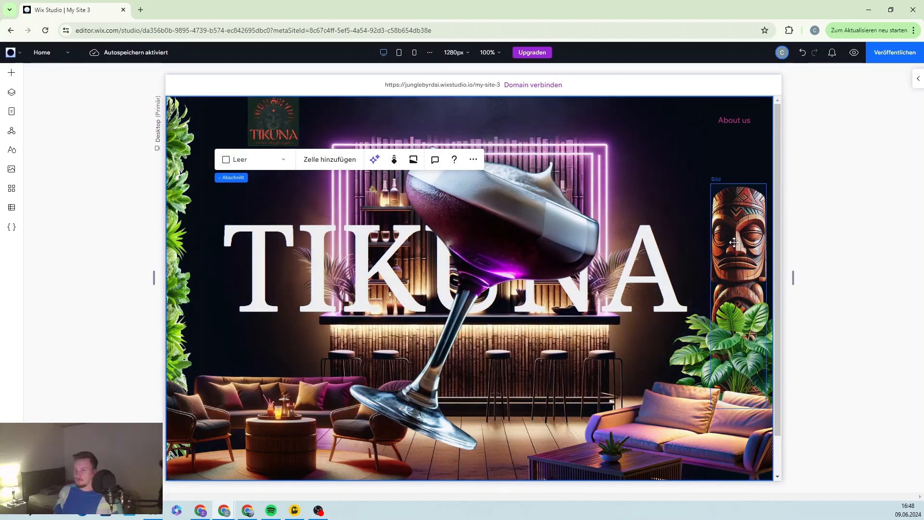
# - Give the purple sofa image a Glide entrance animation with direction 91° and duration 1.4 s, and preview it
pyautogui.click(699, 437)
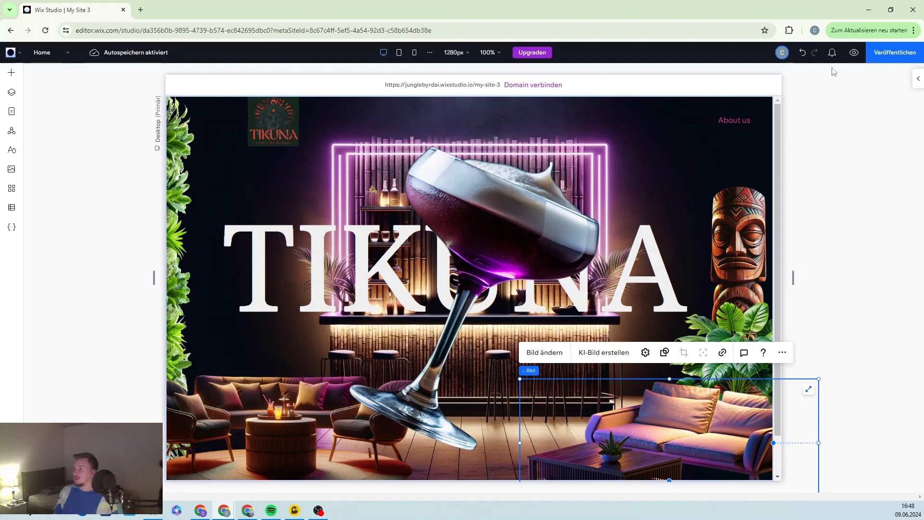
pyautogui.click(918, 83)
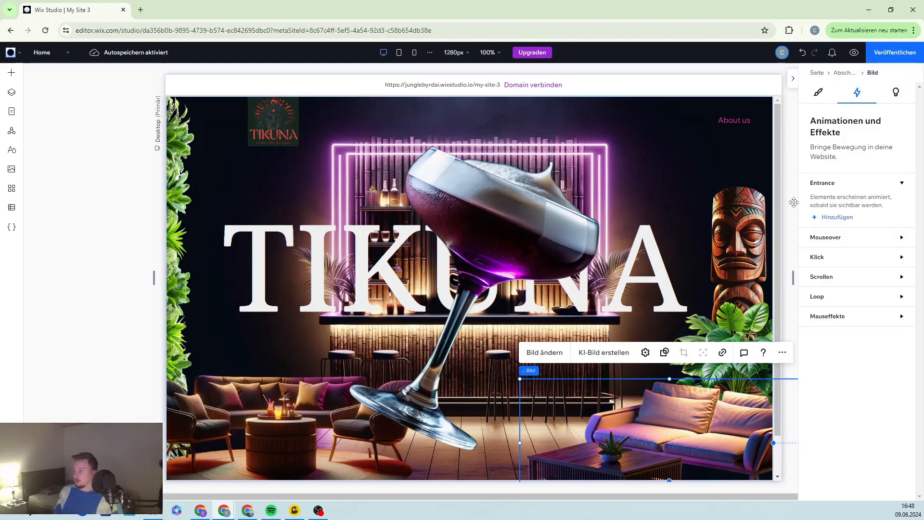
pyautogui.click(839, 218)
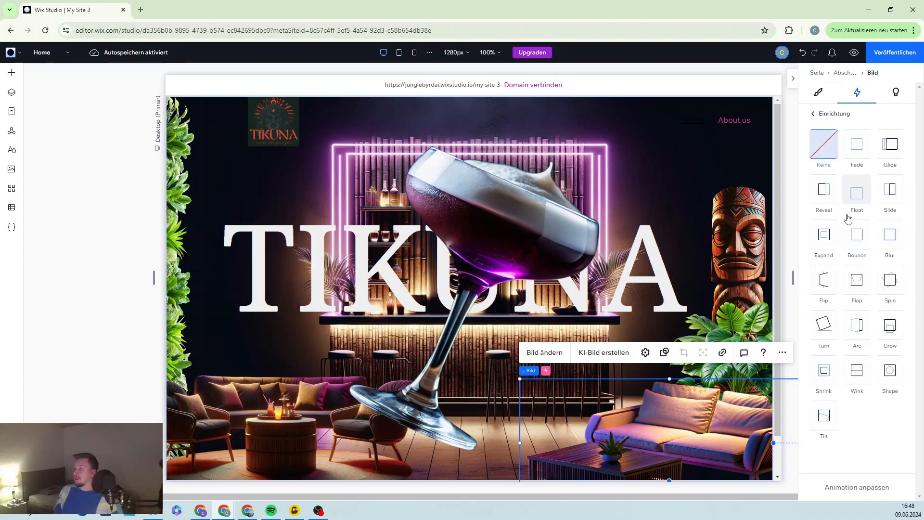
pyautogui.click(893, 150)
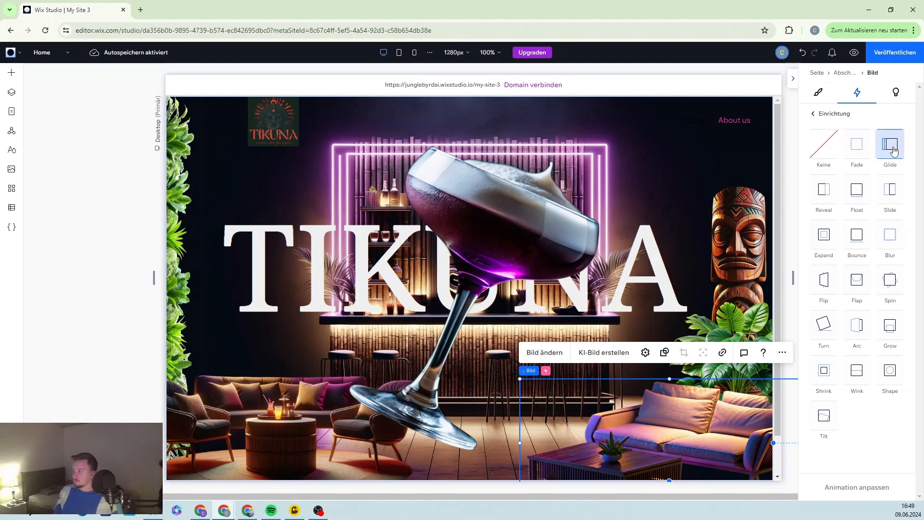
pyautogui.click(868, 487)
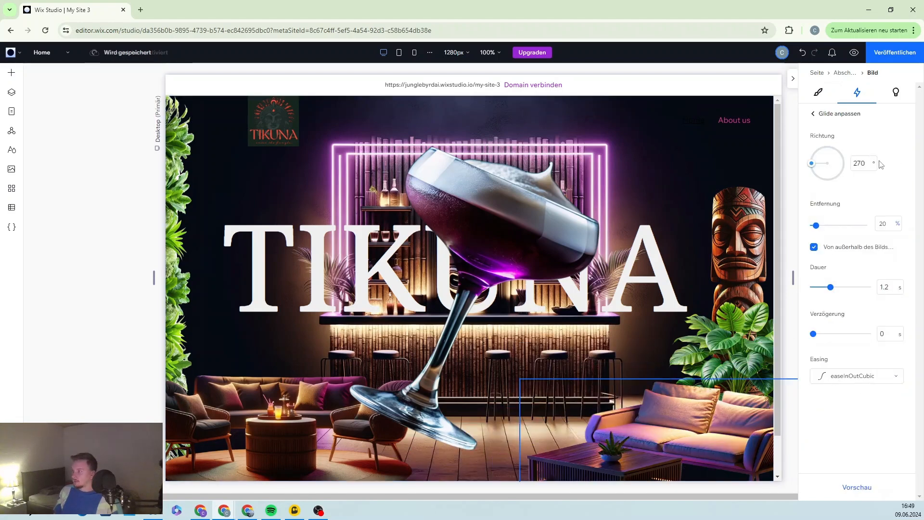
pyautogui.moveTo(813, 168); pyautogui.dragTo(856, 166)
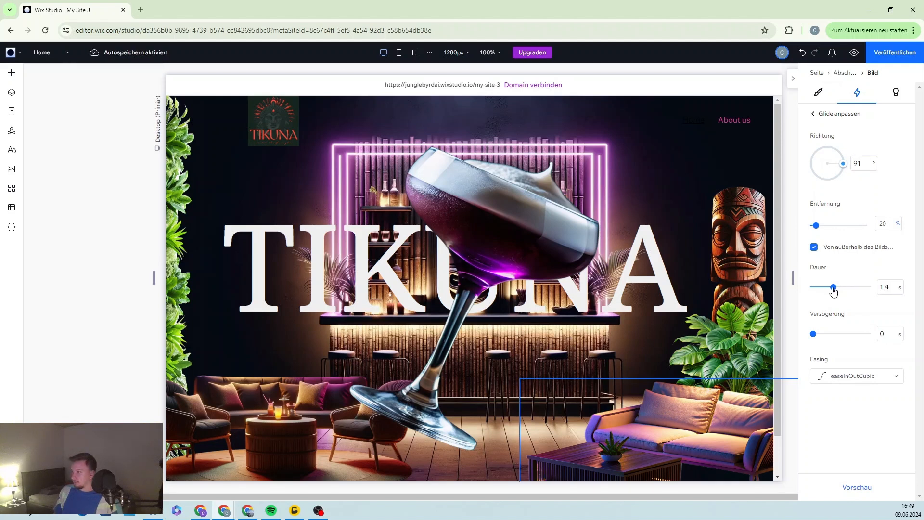
pyautogui.click(869, 489)
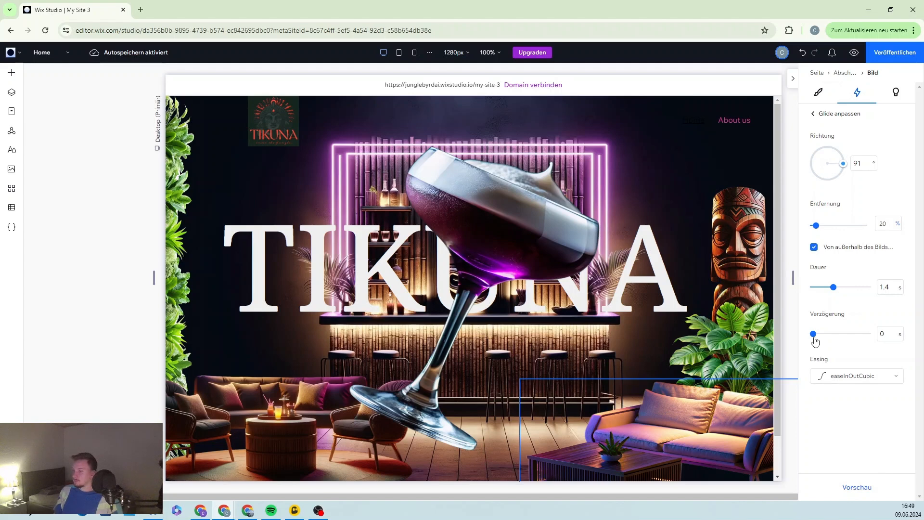
# - Give the round-table seating image a Glide entrance animation with duration 1.8 s and delay 1.1 s, and preview it
pyautogui.click(258, 436)
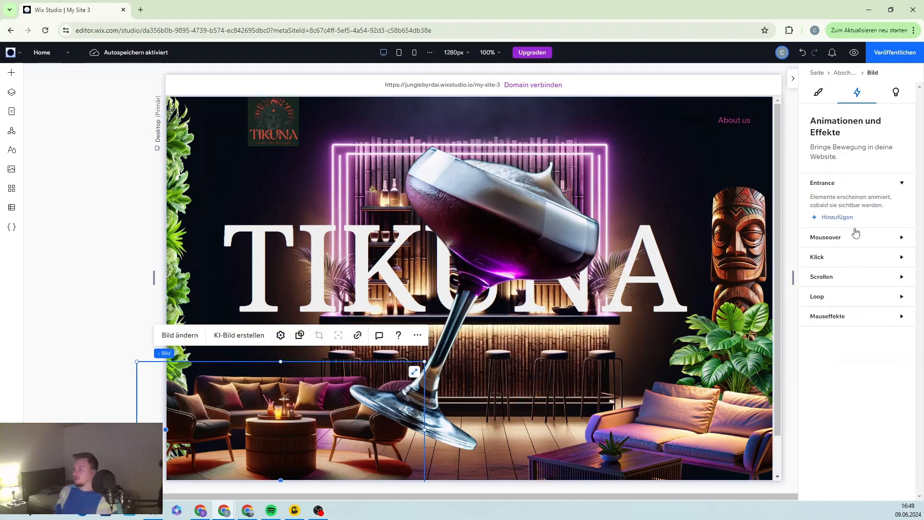
pyautogui.click(840, 217)
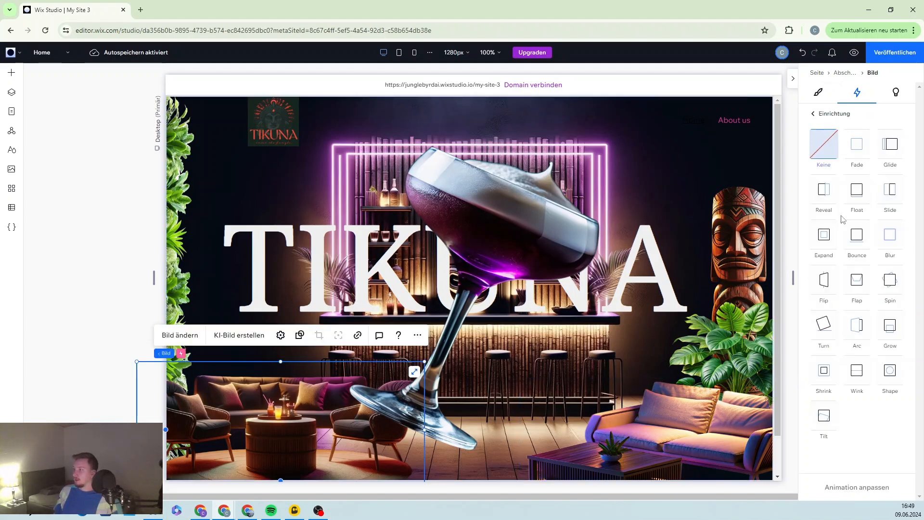
pyautogui.click(888, 144)
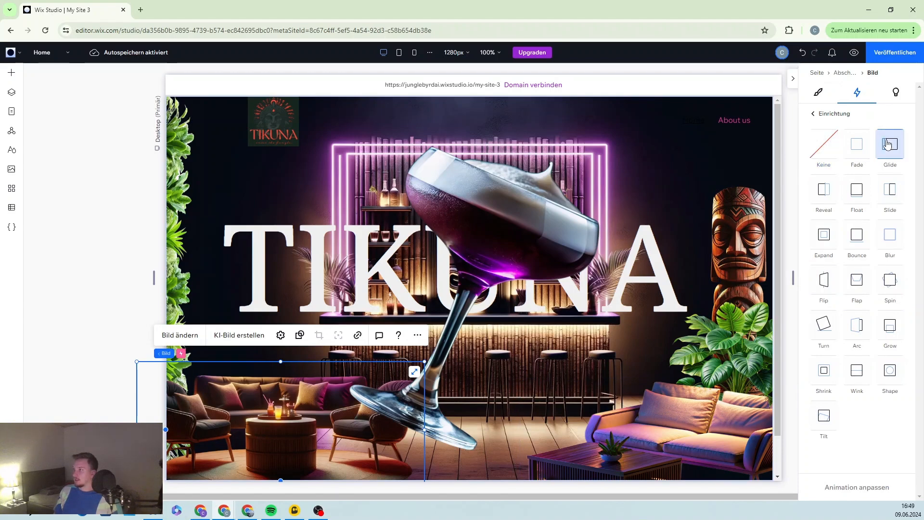
pyautogui.click(861, 487)
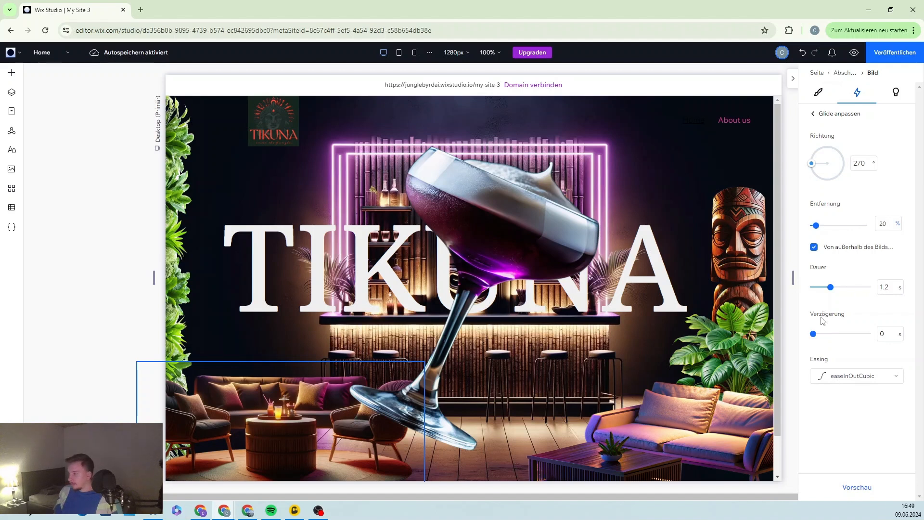
pyautogui.moveTo(833, 291); pyautogui.dragTo(839, 290)
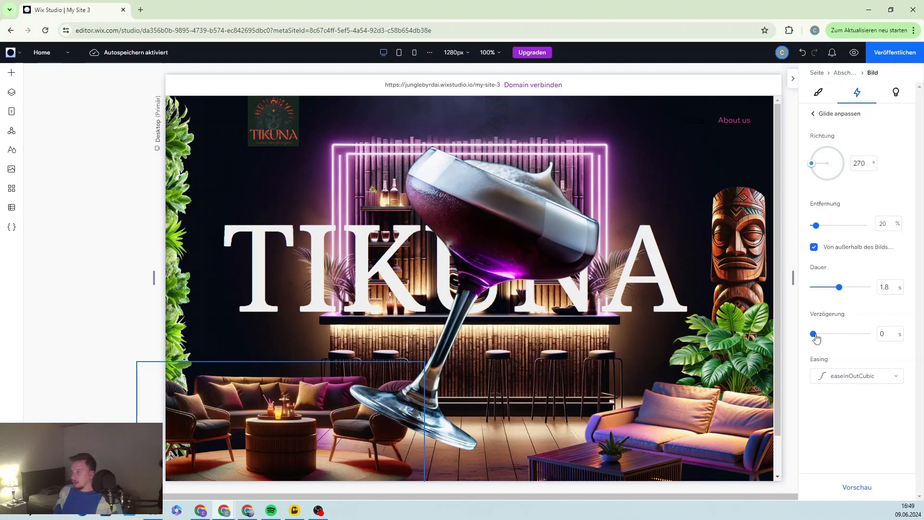
pyautogui.moveTo(817, 337); pyautogui.dragTo(819, 339)
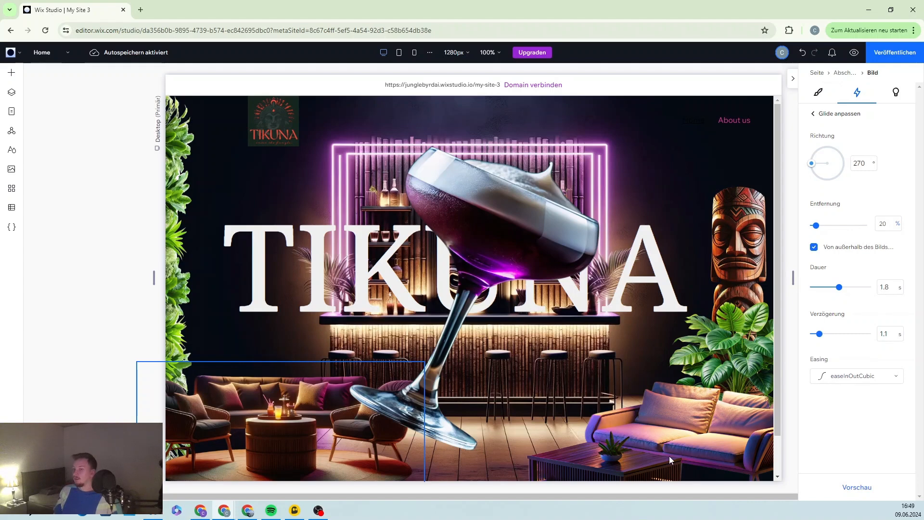
pyautogui.click(857, 487)
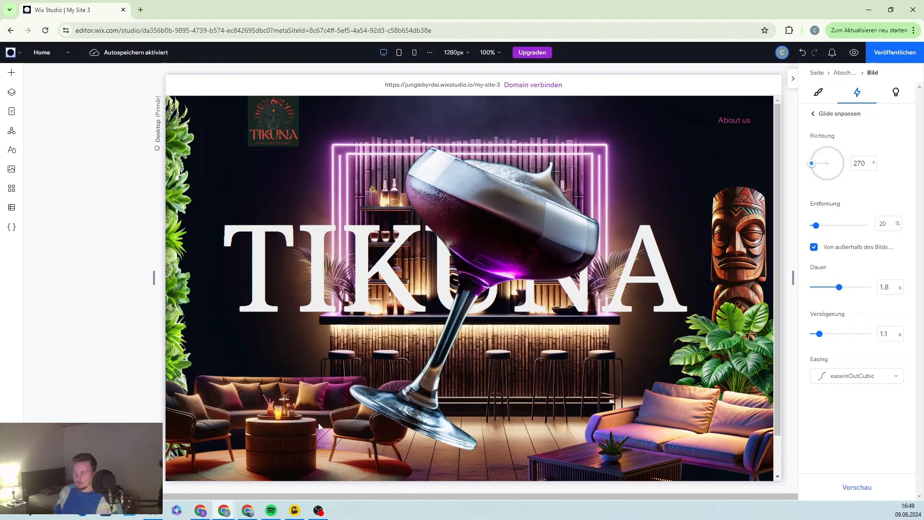
# - Give the drink image a Float entrance animation with duration 1.5 s and delay 2.4 s, and preview it
pyautogui.click(358, 255)
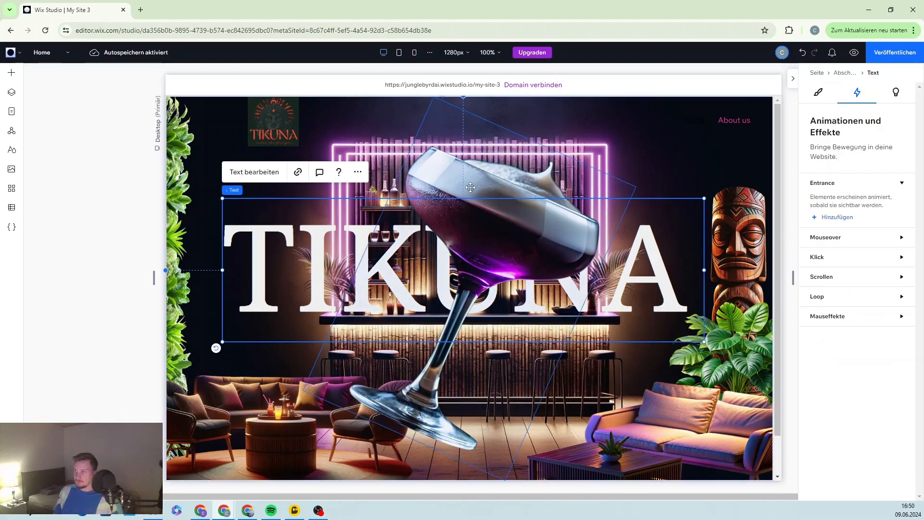
pyautogui.click(466, 178)
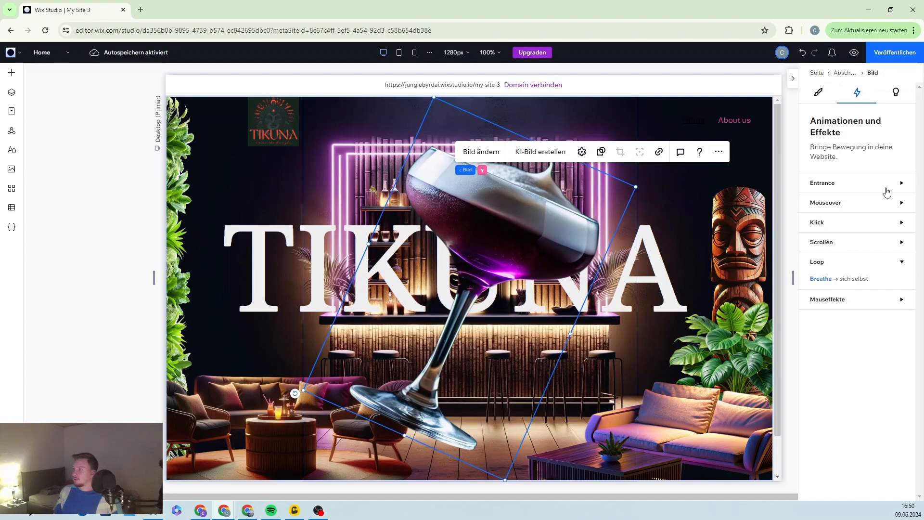
pyautogui.click(902, 184)
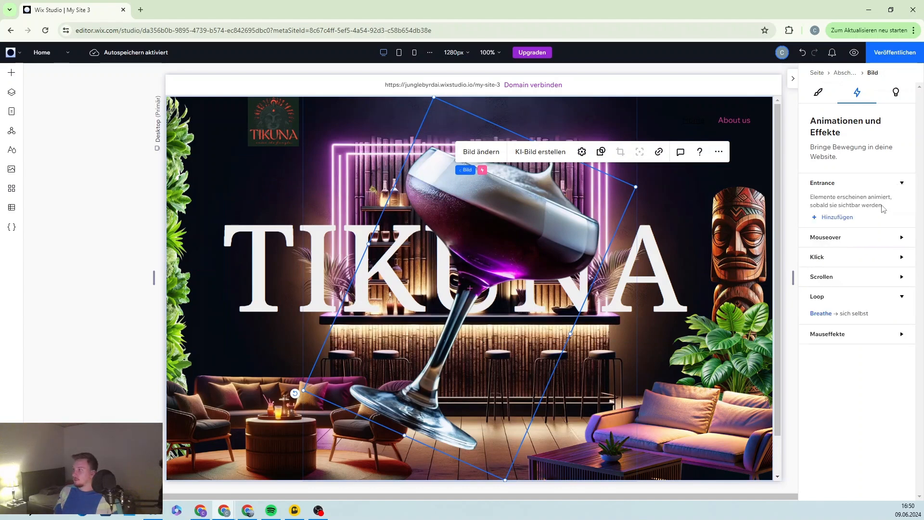
pyautogui.click(838, 218)
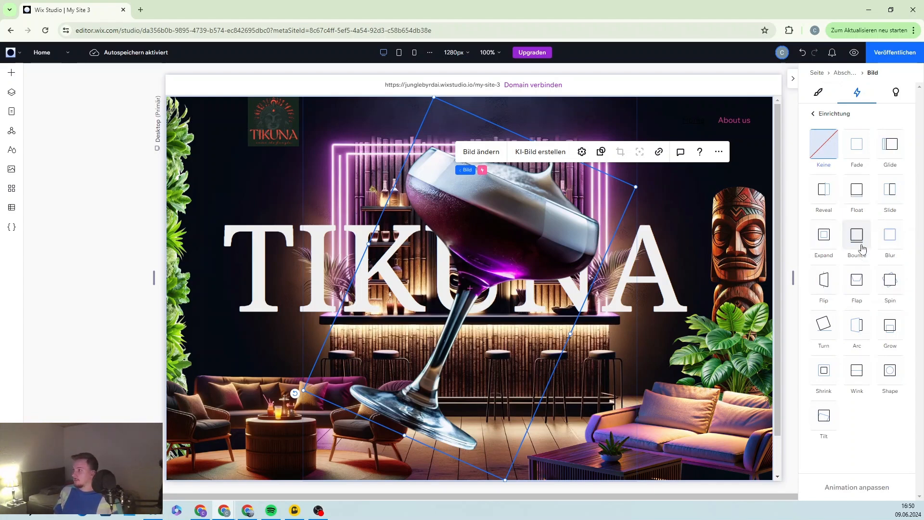
pyautogui.click(857, 194)
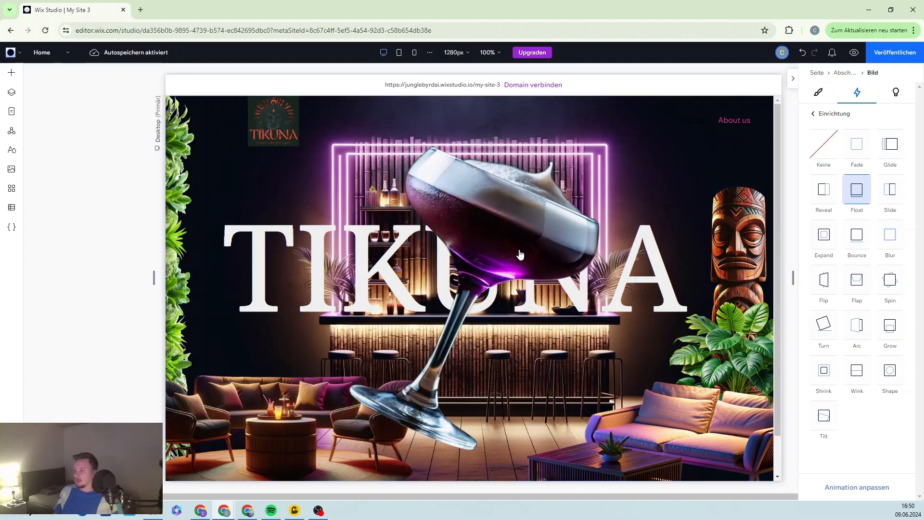
pyautogui.click(864, 488)
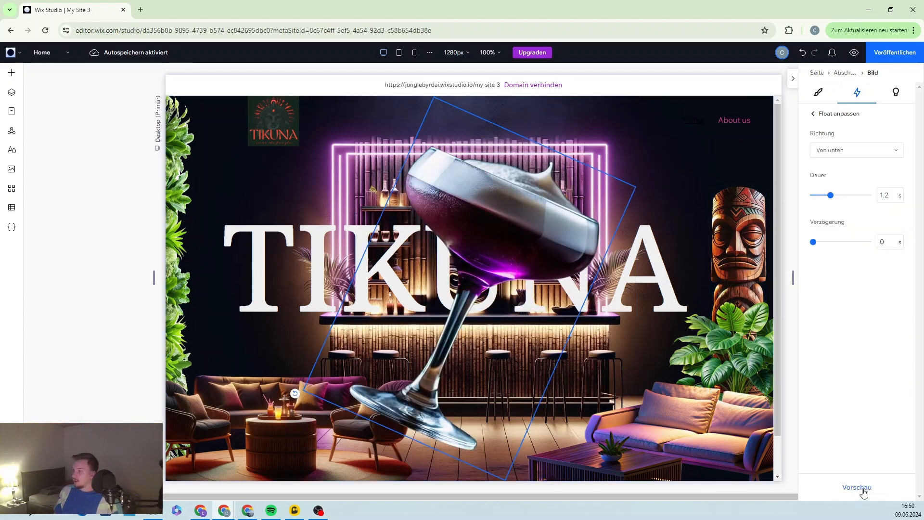
pyautogui.moveTo(831, 197); pyautogui.dragTo(835, 196)
pyautogui.moveTo(813, 242); pyautogui.dragTo(827, 245)
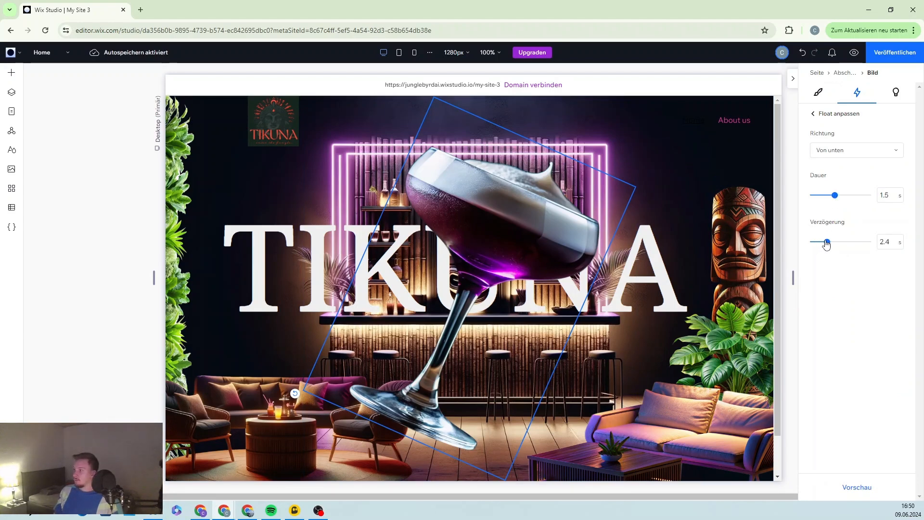
pyautogui.click(858, 488)
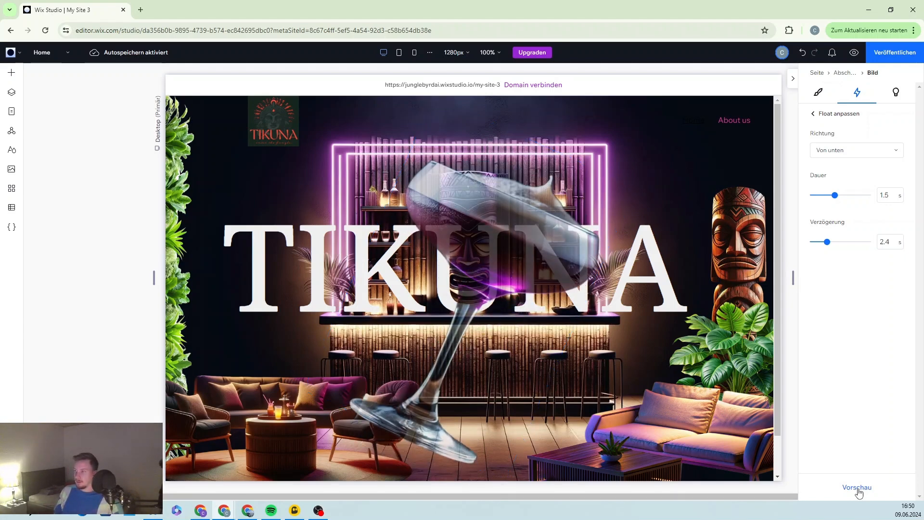
# - Give the TIKUNA heading an Expand entrance animation with 80% scale, 1.2 s duration and no delay, and preview it
pyautogui.click(315, 268)
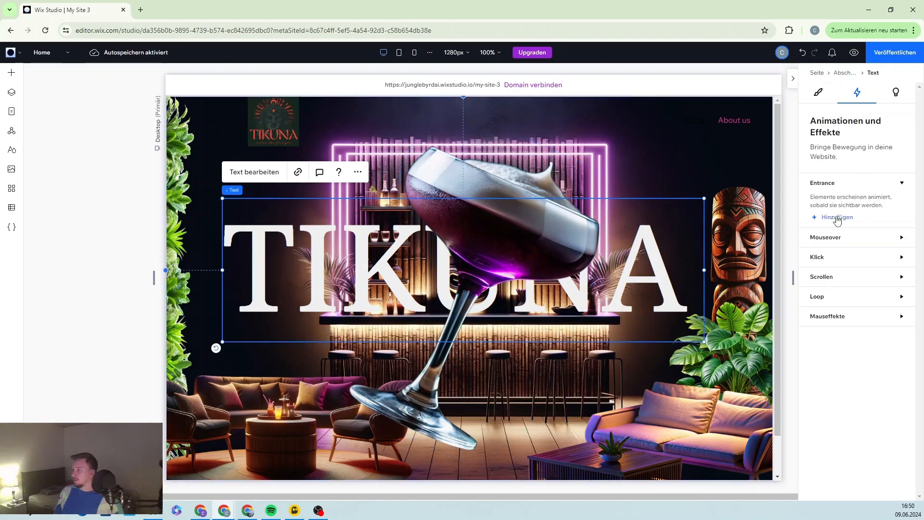
pyautogui.click(837, 217)
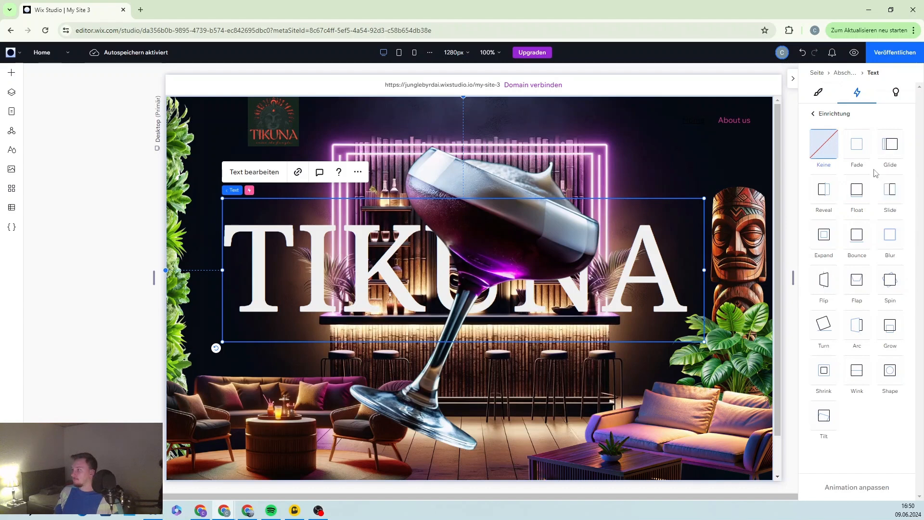
pyautogui.click(832, 240)
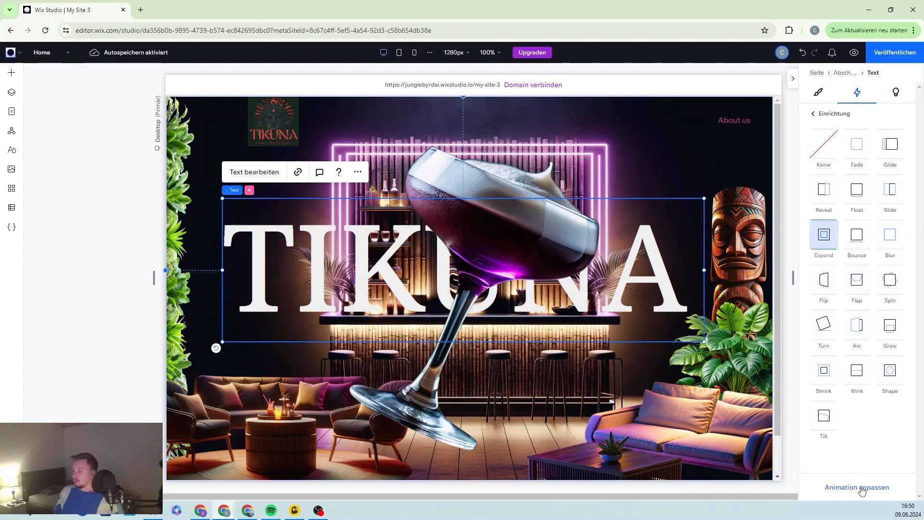
pyautogui.click(862, 488)
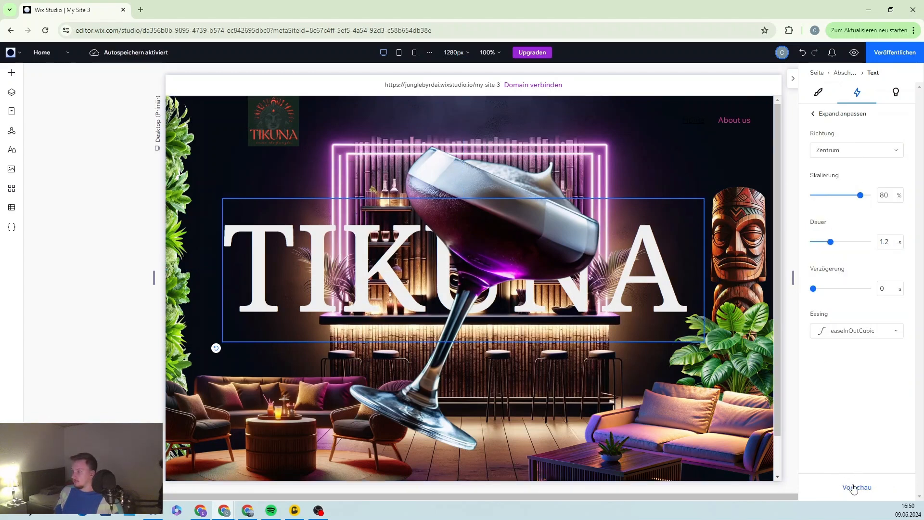
pyautogui.click(857, 487)
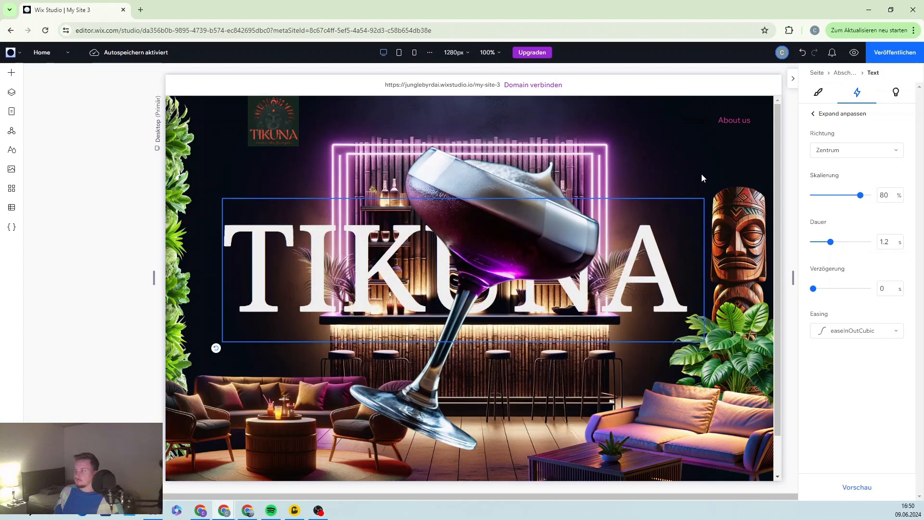
pyautogui.click(702, 175)
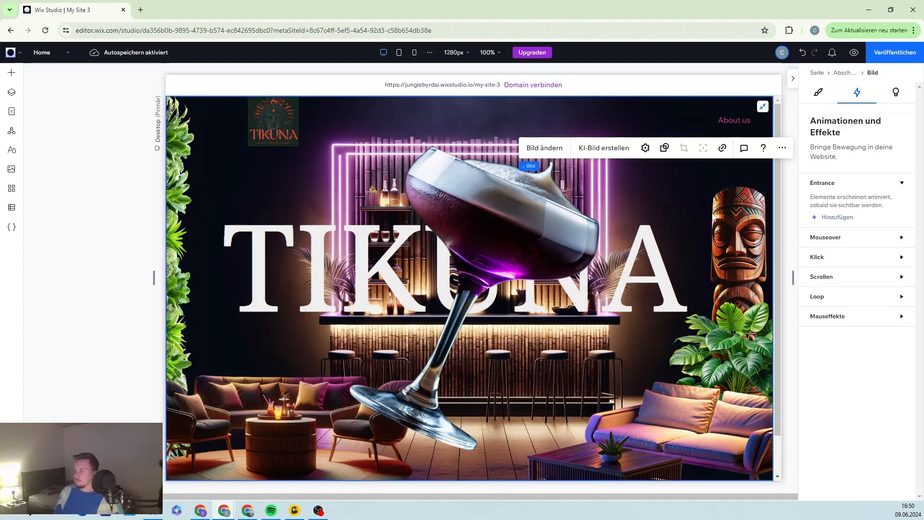
# - Give the green plant image beside the orange sofa a Float entrance animation with a short delay
pyautogui.click(746, 330)
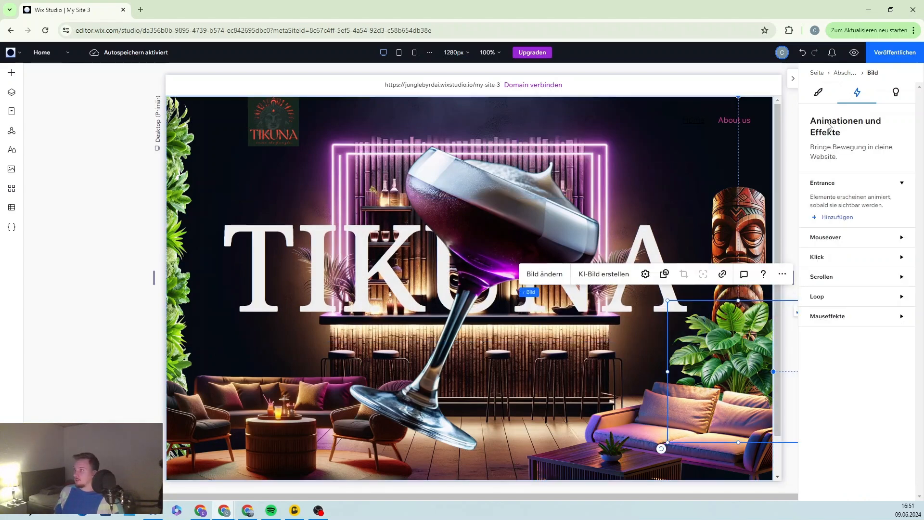
pyautogui.click(837, 217)
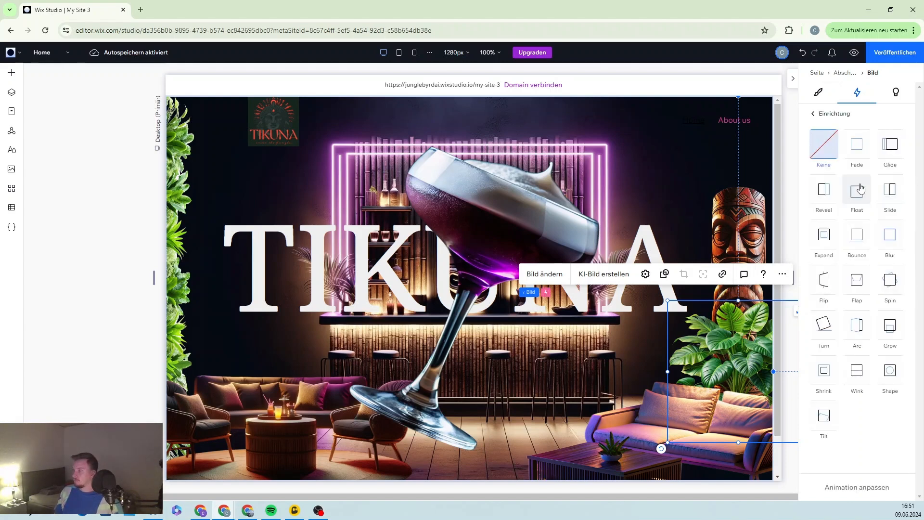
pyautogui.click(857, 190)
pyautogui.click(850, 488)
pyautogui.moveTo(814, 242); pyautogui.dragTo(817, 244)
# - Give the tiki totem image a Slide entrance animation, choose its direction, lengthen its duration slightly, add a delay, and preview it
pyautogui.click(742, 228)
pyautogui.click(837, 217)
pyautogui.click(889, 187)
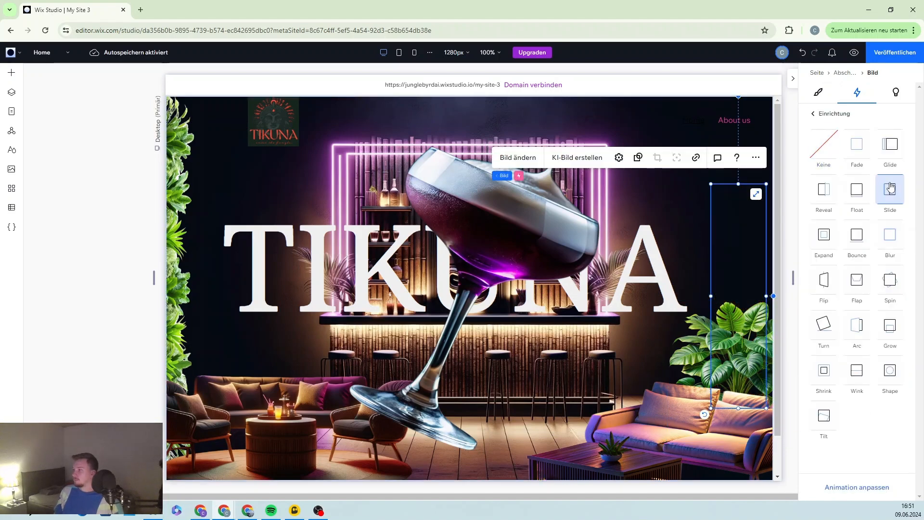
pyautogui.click(857, 487)
pyautogui.click(831, 150)
pyautogui.click(836, 185)
pyautogui.moveTo(814, 288); pyautogui.dragTo(823, 290)
pyautogui.moveTo(831, 242); pyautogui.dragTo(833, 242)
pyautogui.click(859, 488)
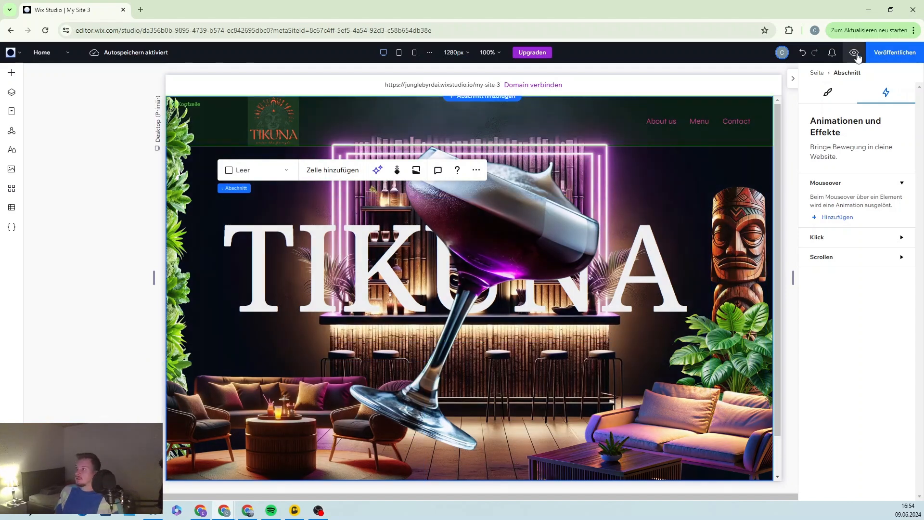
# - Preview the whole page to check the entrance animations, and return to editing without publishing
pyautogui.click(680, 209)
pyautogui.click(701, 171)
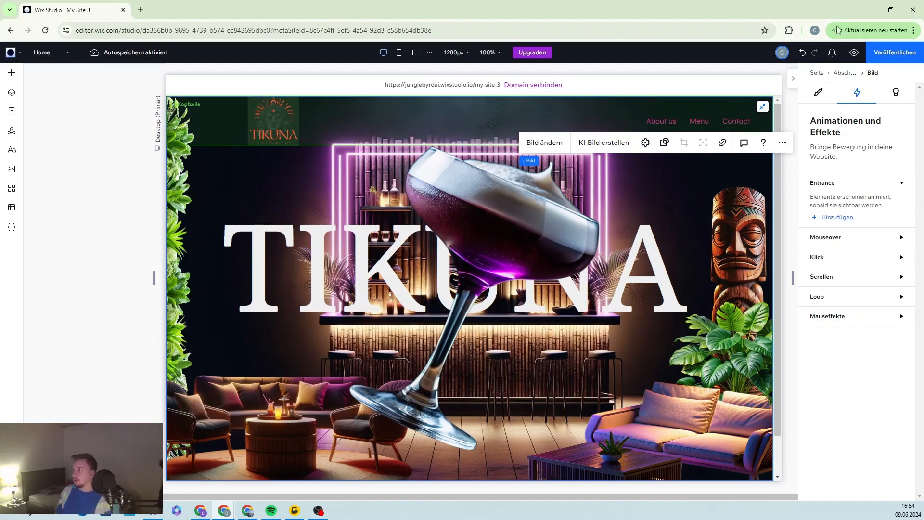
pyautogui.click(854, 53)
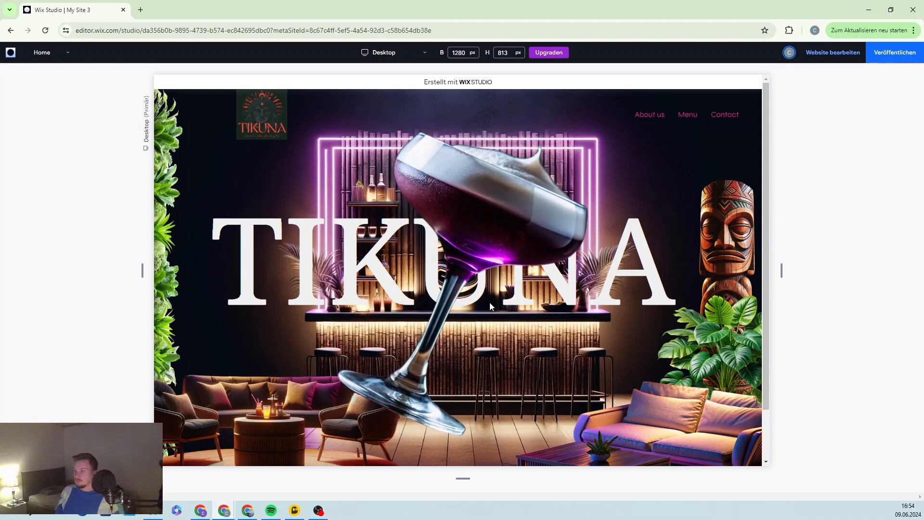
pyautogui.click(831, 60)
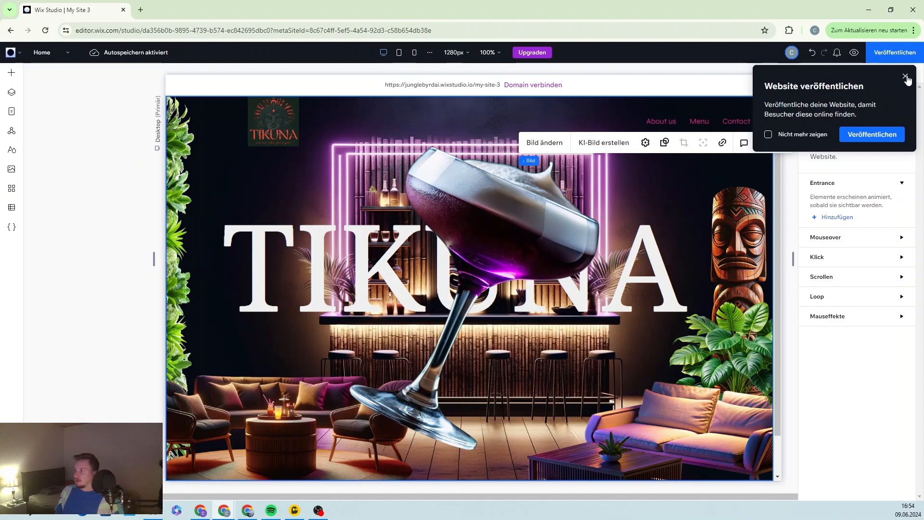
pyautogui.click(906, 77)
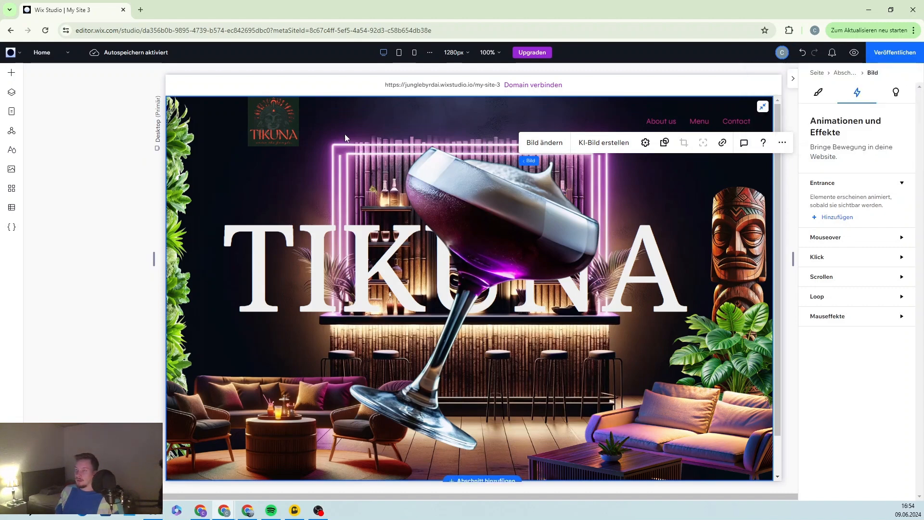
# - Add the black rounded Send design button to the hero section and enlarge it to about 187 by 55 px
pyautogui.click(7, 73)
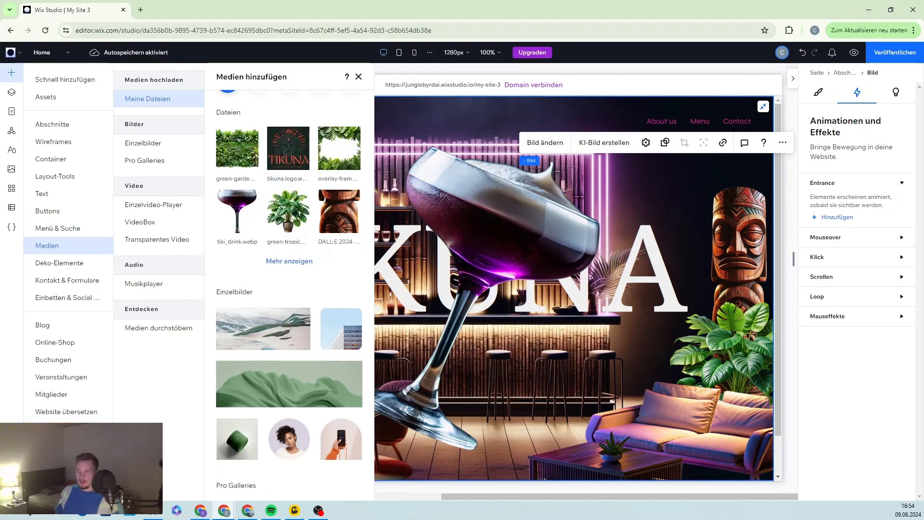
pyautogui.click(53, 212)
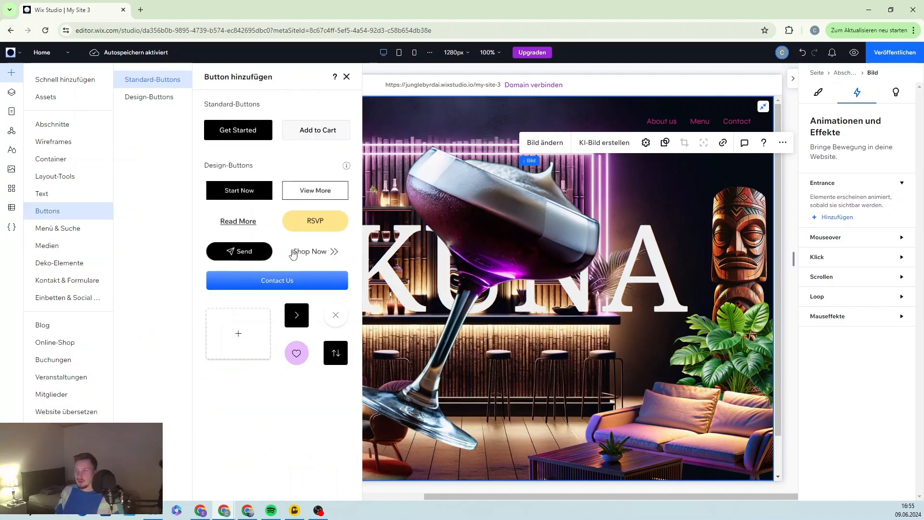
pyautogui.click(235, 254)
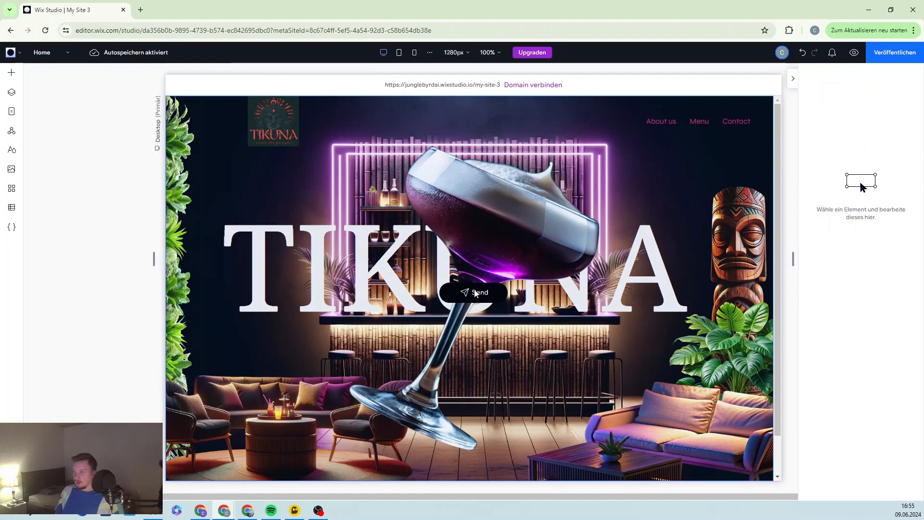
pyautogui.click(475, 293)
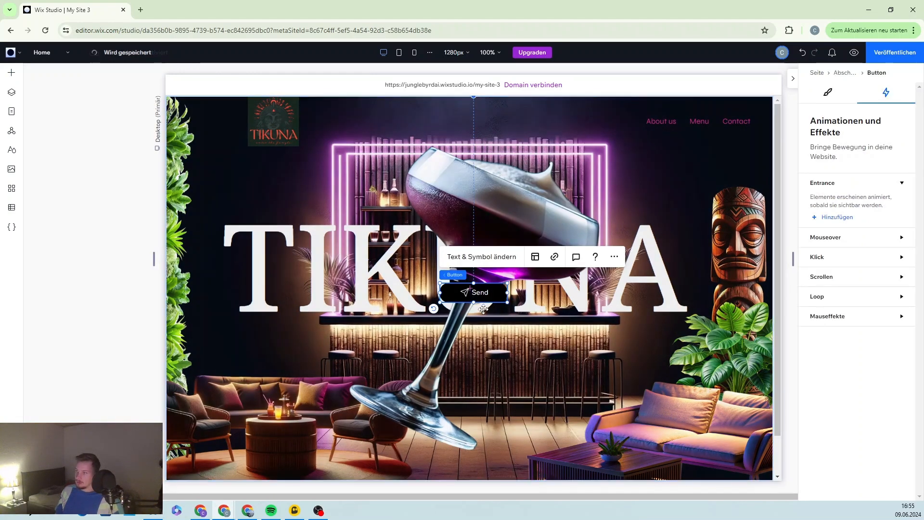
pyautogui.moveTo(483, 308); pyautogui.dragTo(544, 353)
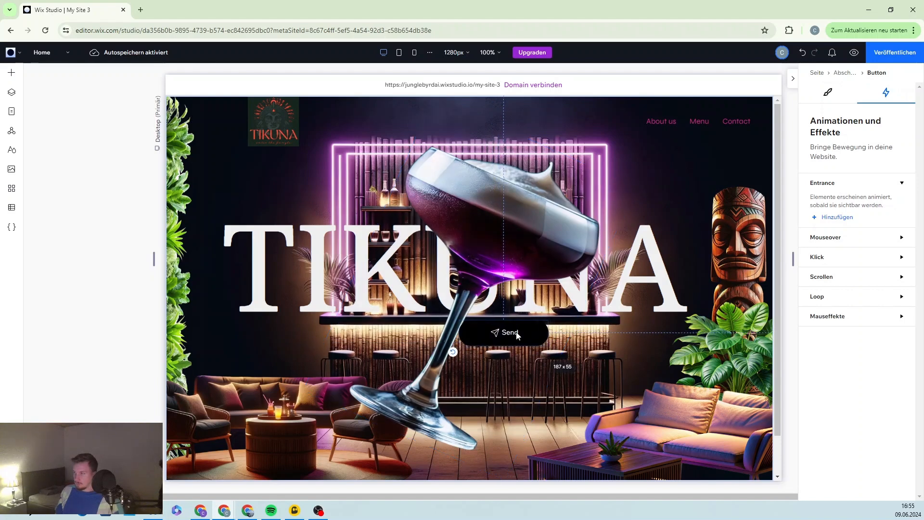
# - Centre the button horizontally in the section and move it down to about Y 485 px
pyautogui.click(827, 96)
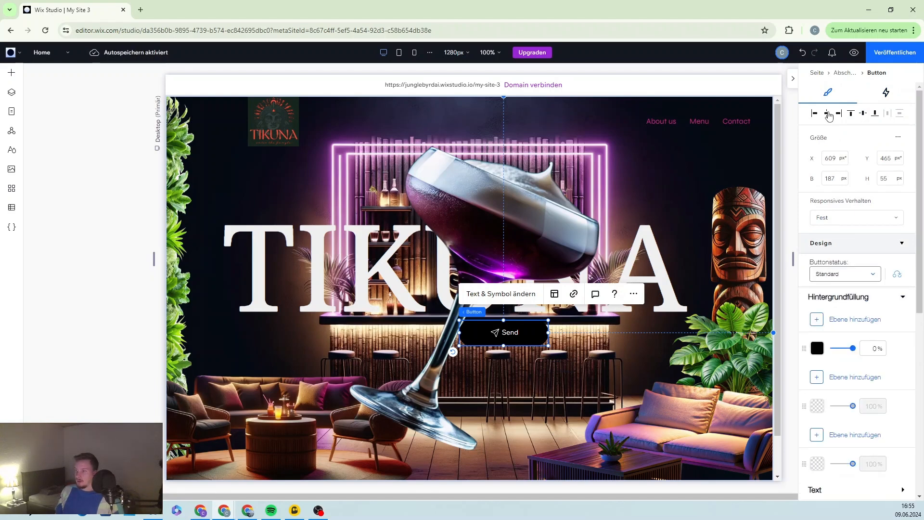
pyautogui.click(827, 114)
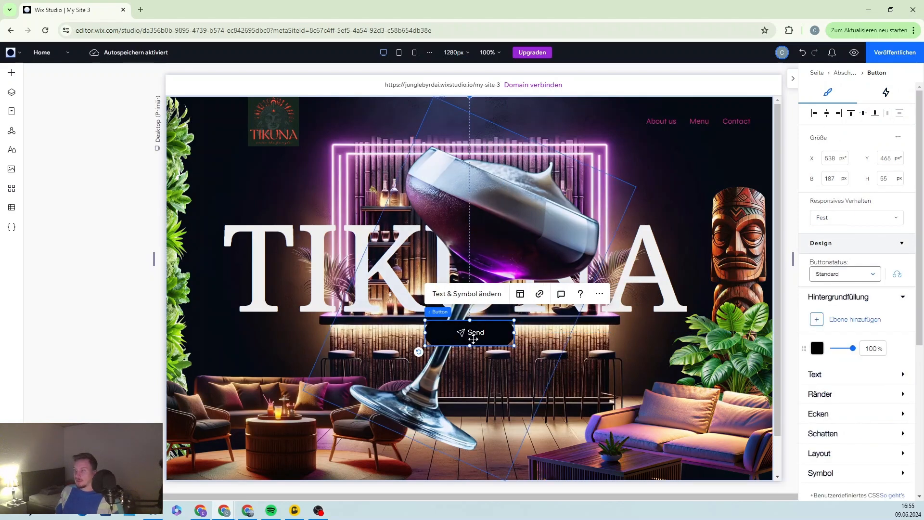
pyautogui.moveTo(487, 329); pyautogui.dragTo(487, 339)
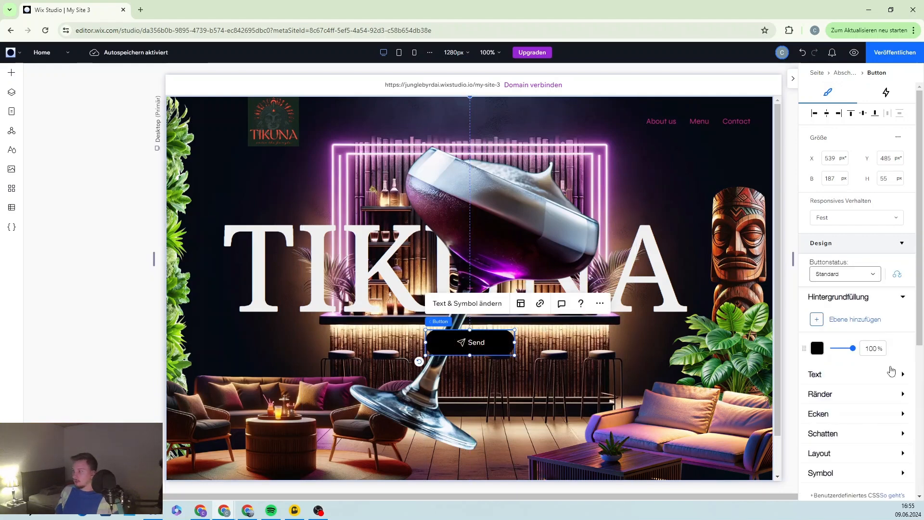
# - Set the button's background fill to the dark red custom colour #8B0000
pyautogui.scroll(-3, 892, 370)
pyautogui.click(818, 200)
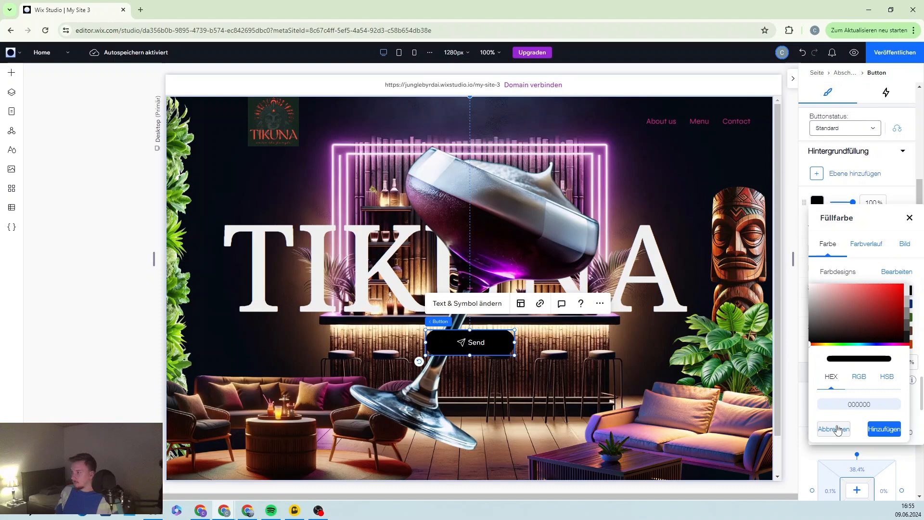
pyautogui.click(836, 428)
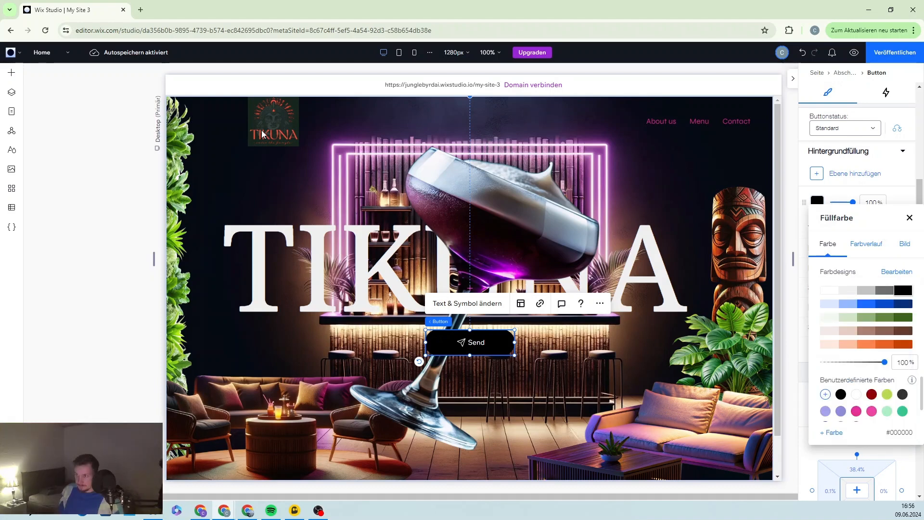
pyautogui.click(872, 394)
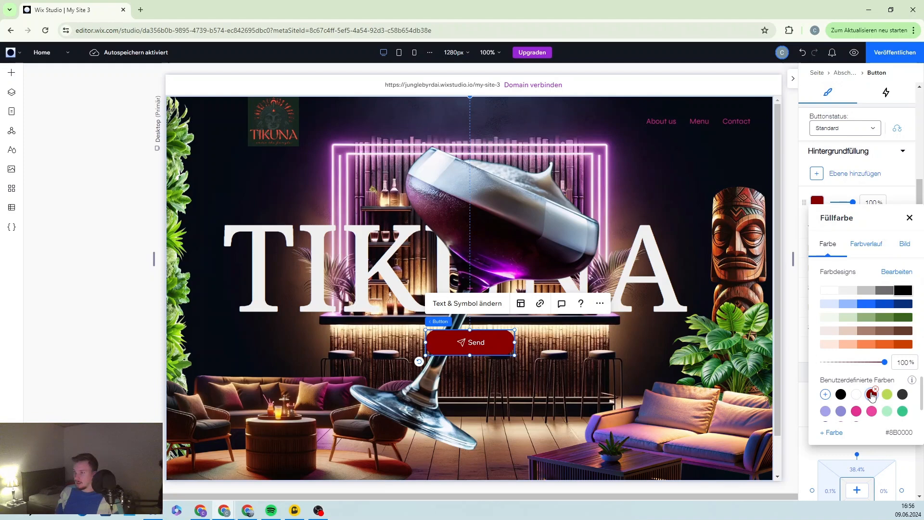
pyautogui.scroll(-1, 875, 411)
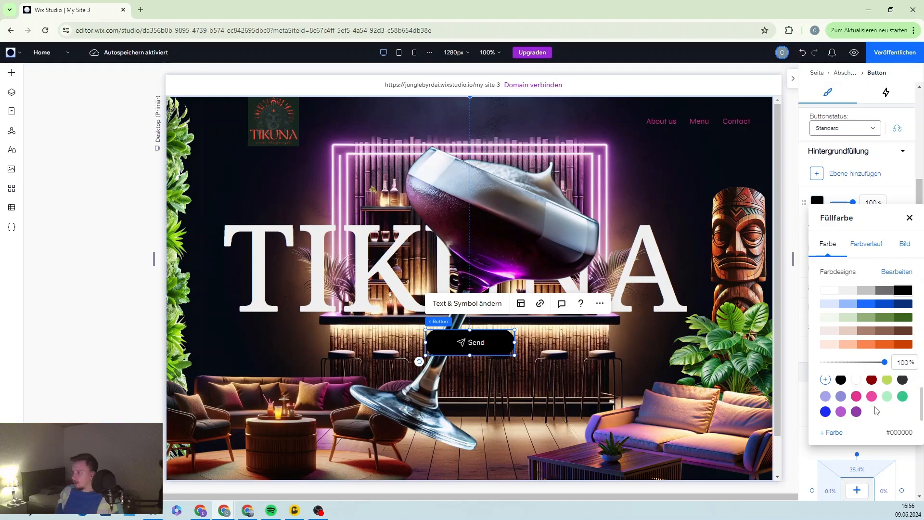
pyautogui.click(872, 380)
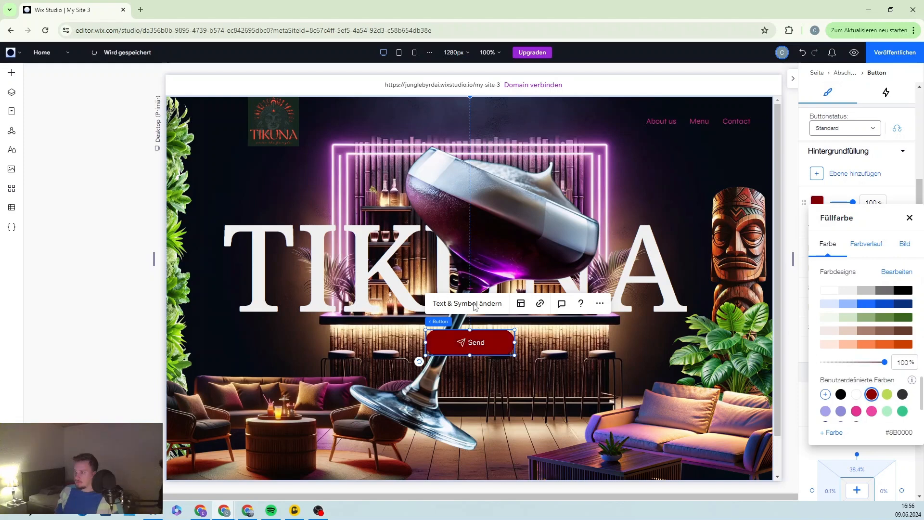
# - Set the button's text to Drinks and replace its symbol with the thin down-right diagonal arrow from the Wix media
pyautogui.click(474, 304)
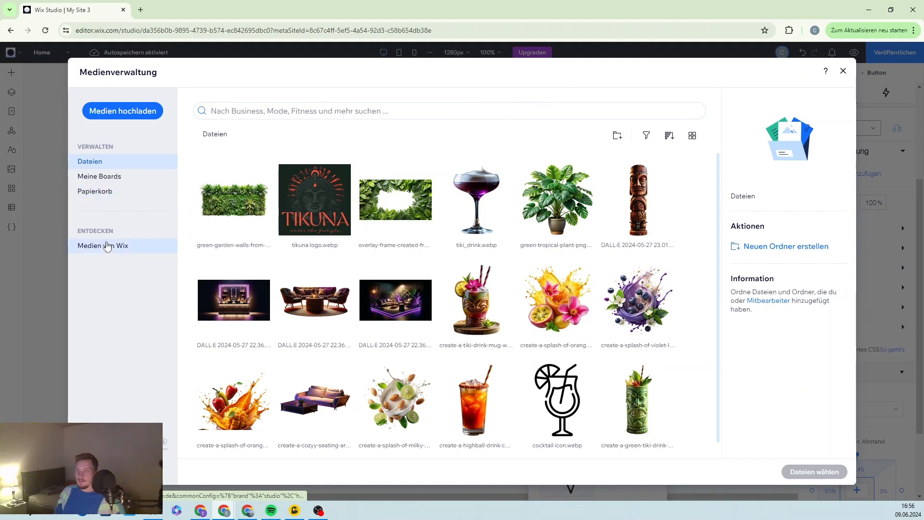
pyautogui.click(107, 247)
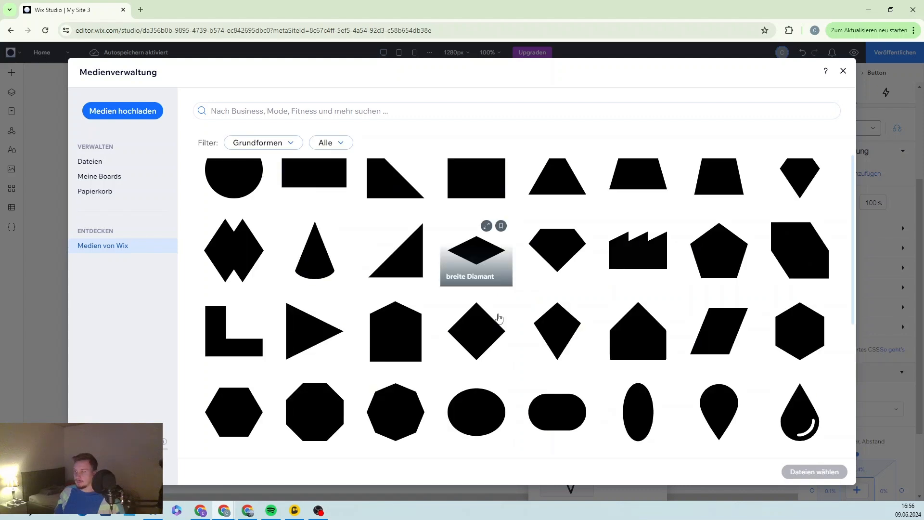
pyautogui.scroll(-5, 499, 317)
pyautogui.scroll(-10, 548, 308)
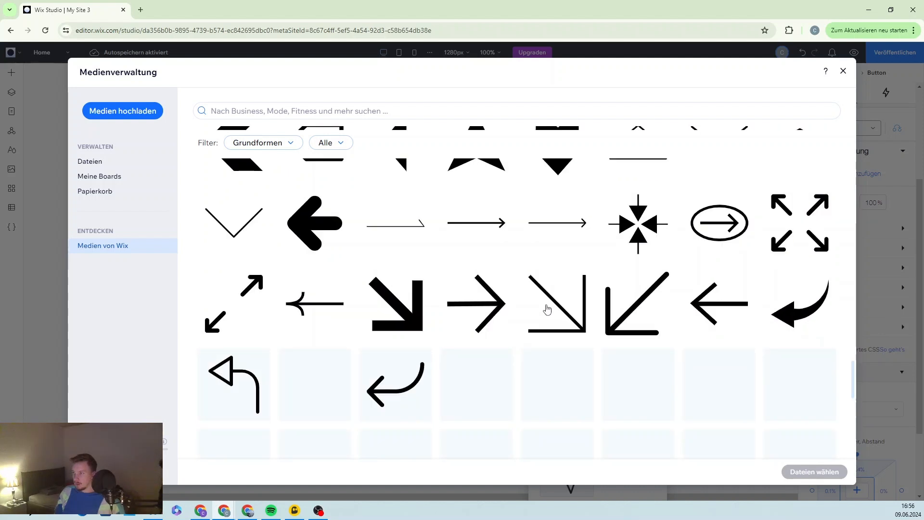
pyautogui.click(547, 308)
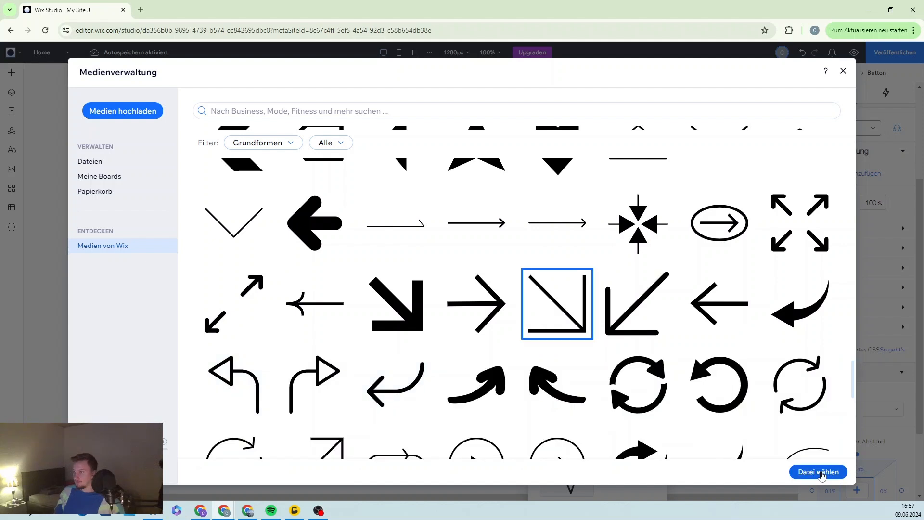
pyautogui.click(822, 476)
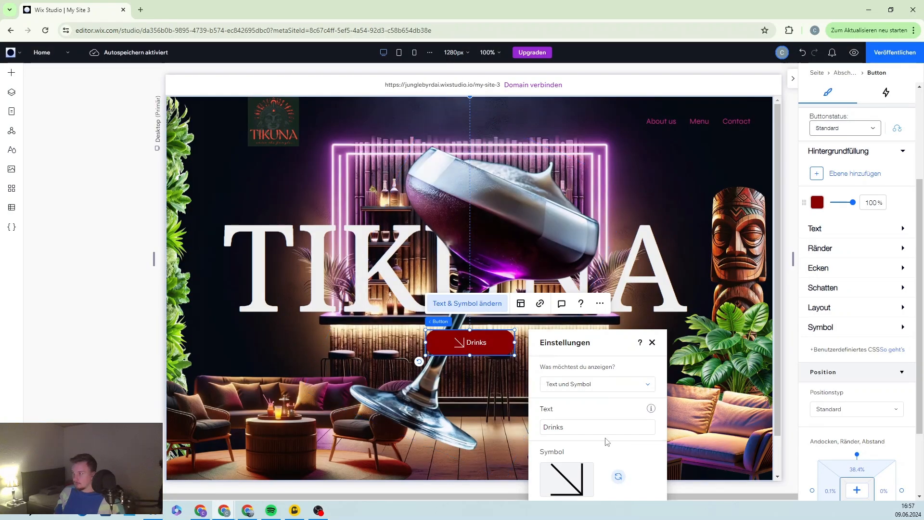
# - Switch the button's design to the Mouseover state and set the spacing between its text and symbol to 15 px
pyautogui.scroll(3, 852, 289)
pyautogui.click(846, 228)
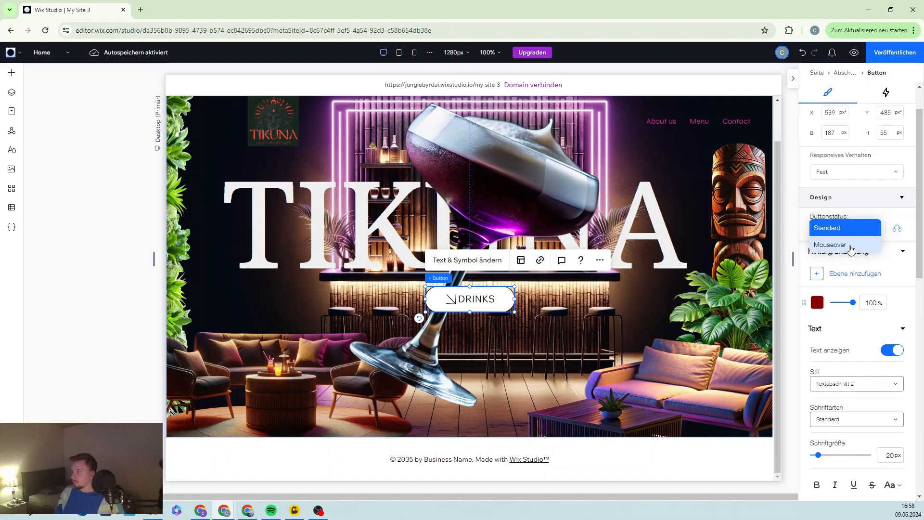
pyautogui.click(850, 247)
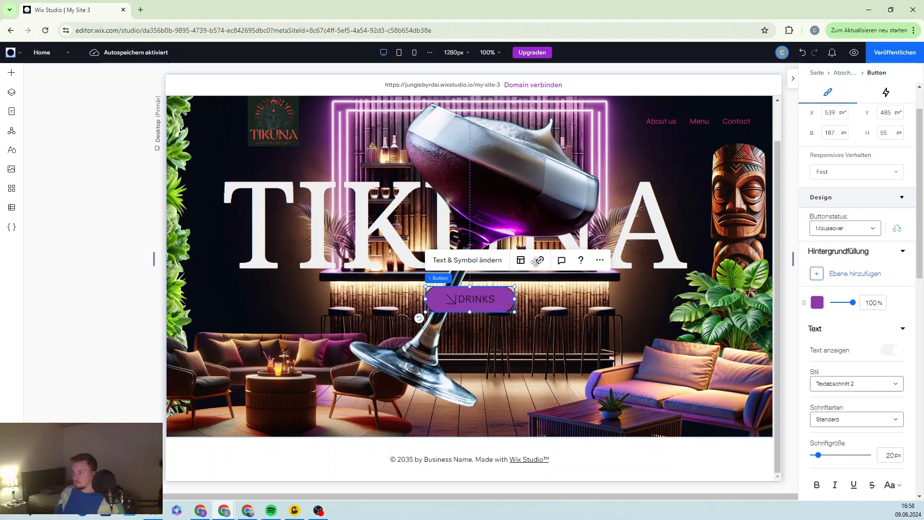
pyautogui.click(520, 261)
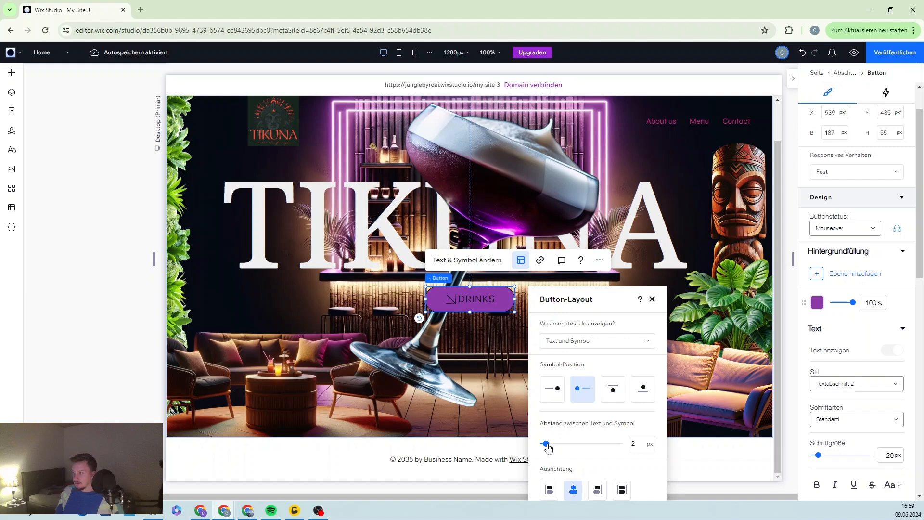
pyautogui.moveTo(548, 448); pyautogui.dragTo(567, 447)
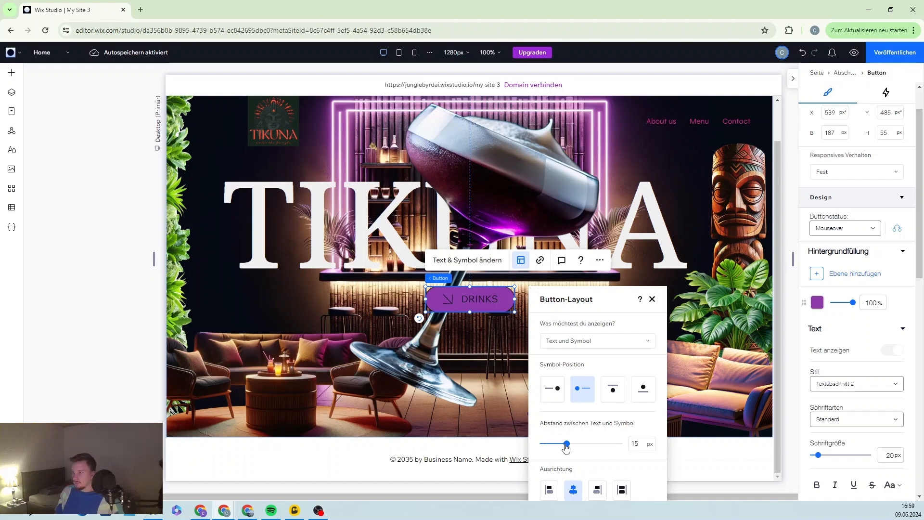